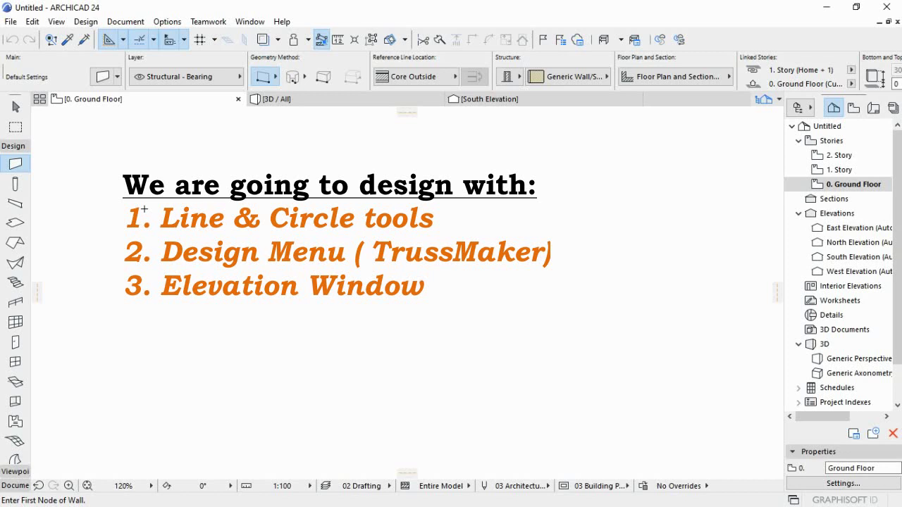
Zoom out on the ground floor plan to locate the South Elevation marker.
click(14, 486)
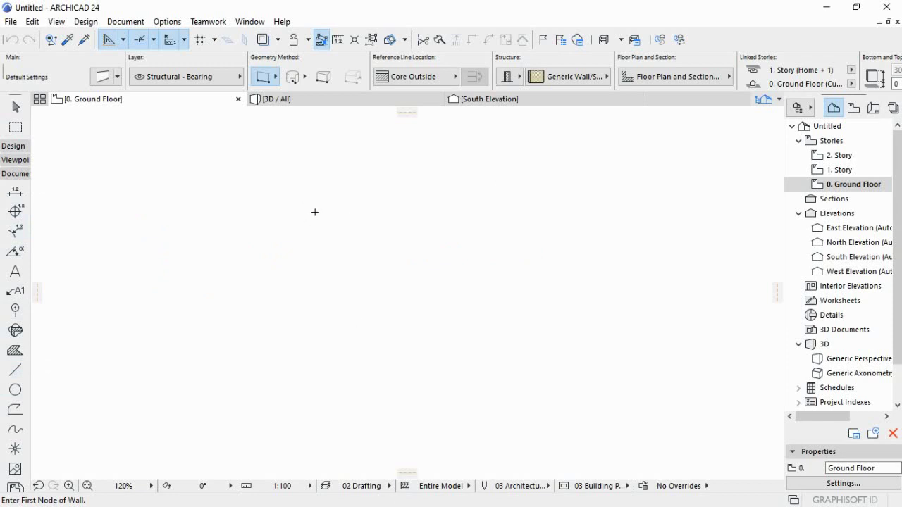
scroll(313, 230, down, 2)
scroll(313, 230, down, 1)
scroll(296, 228, down, 1)
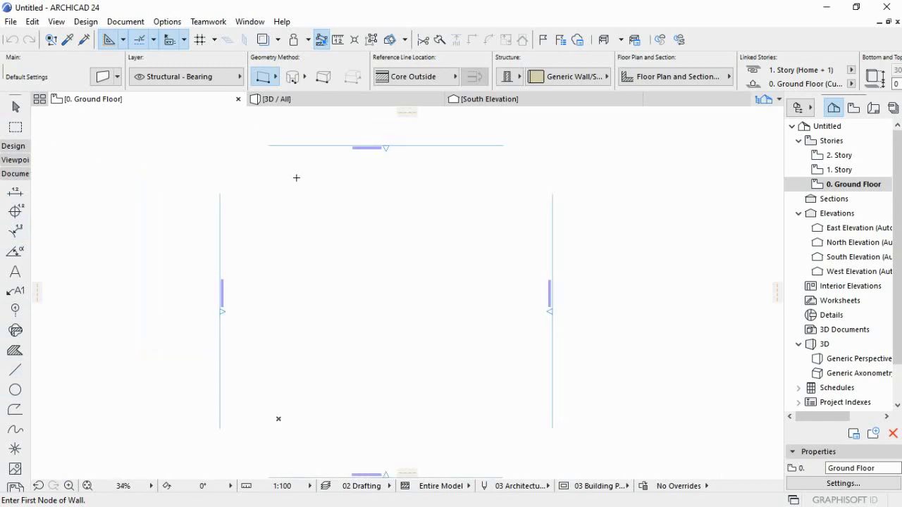
scroll(360, 357, up, 1)
scroll(346, 363, up, 3)
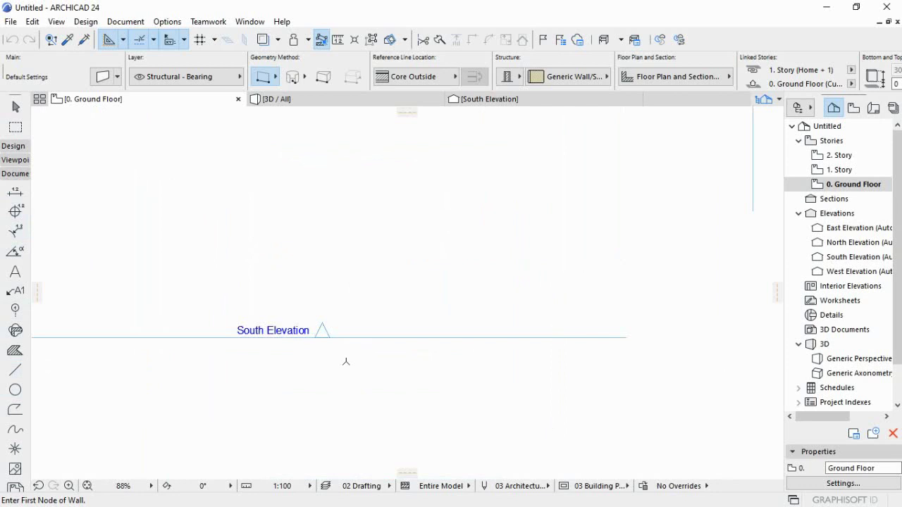
scroll(351, 292, down, 1)
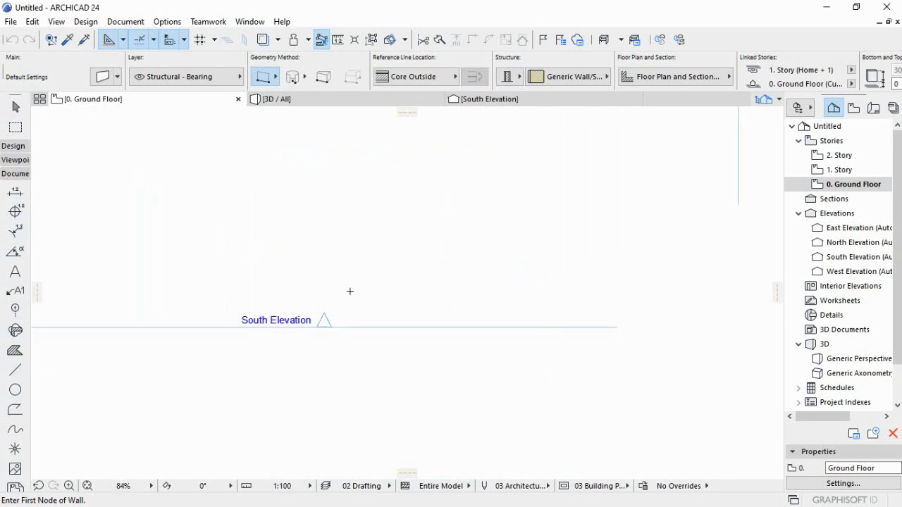
Check the South Elevation marker's settings unchanged, then open the South Elevation view.
shift+click(343, 328)
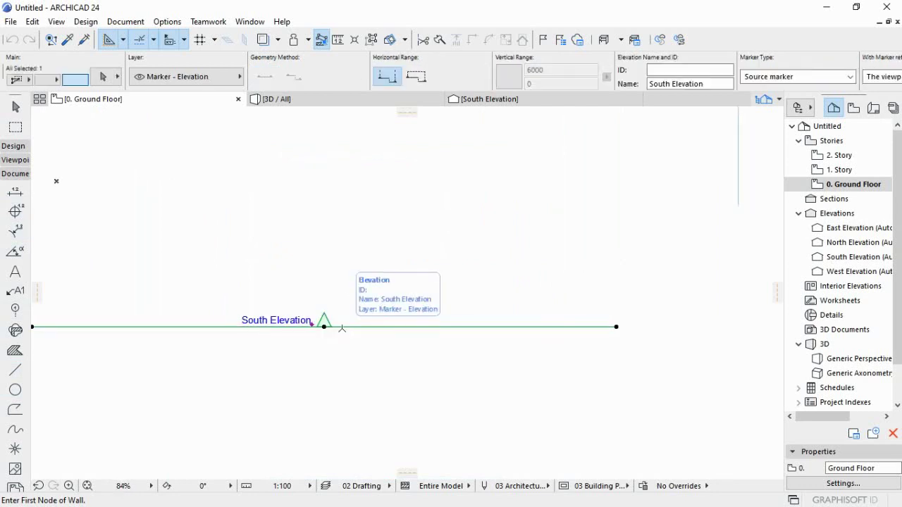
right_click(343, 328)
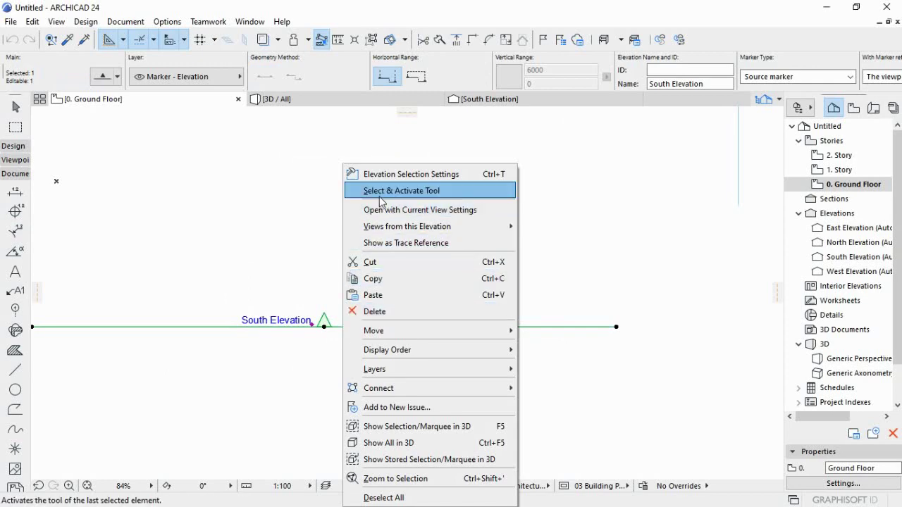
click(381, 176)
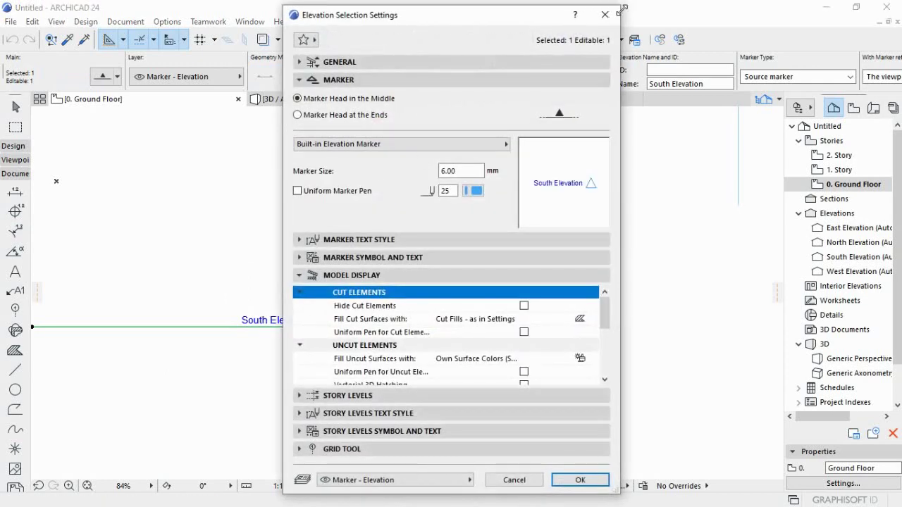
click(606, 15)
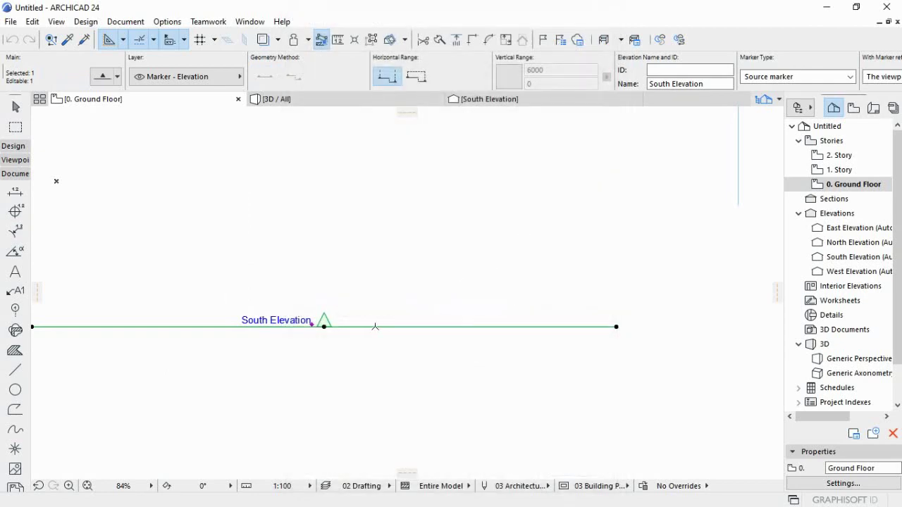
right_click(375, 326)
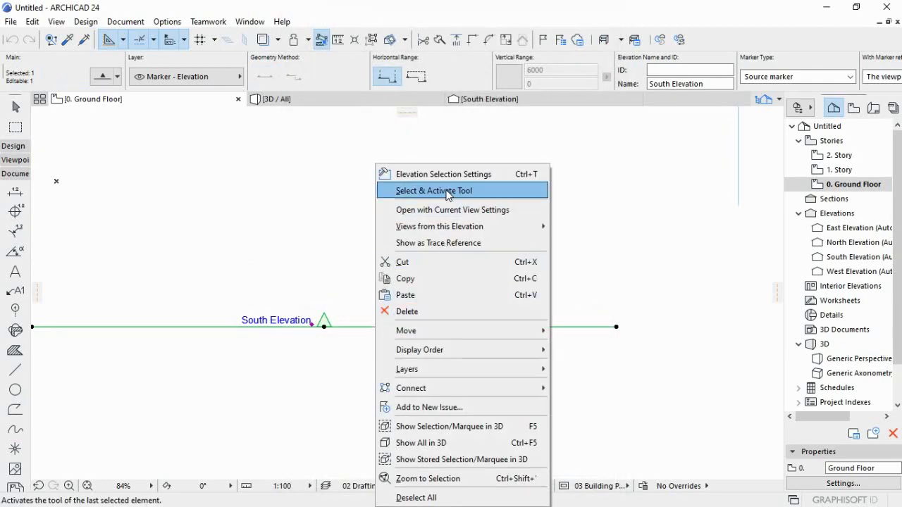
click(437, 210)
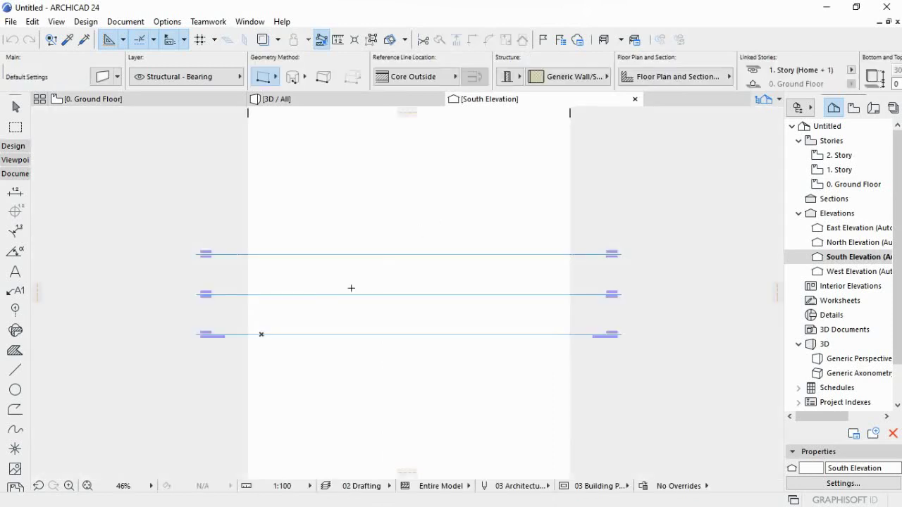
Draw a 2000-long vertical line just below the 2 Story level, then select it.
scroll(354, 289, up, 2)
scroll(355, 289, up, 3)
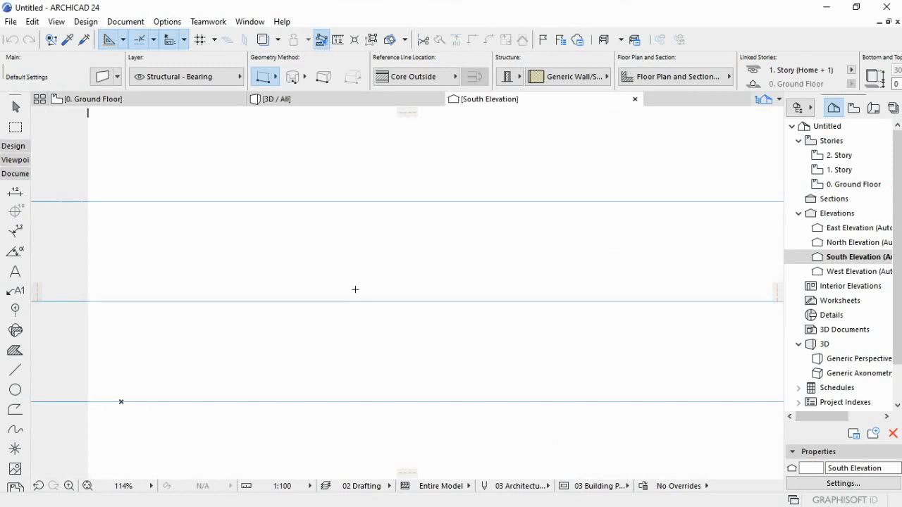
scroll(352, 262, down, 1)
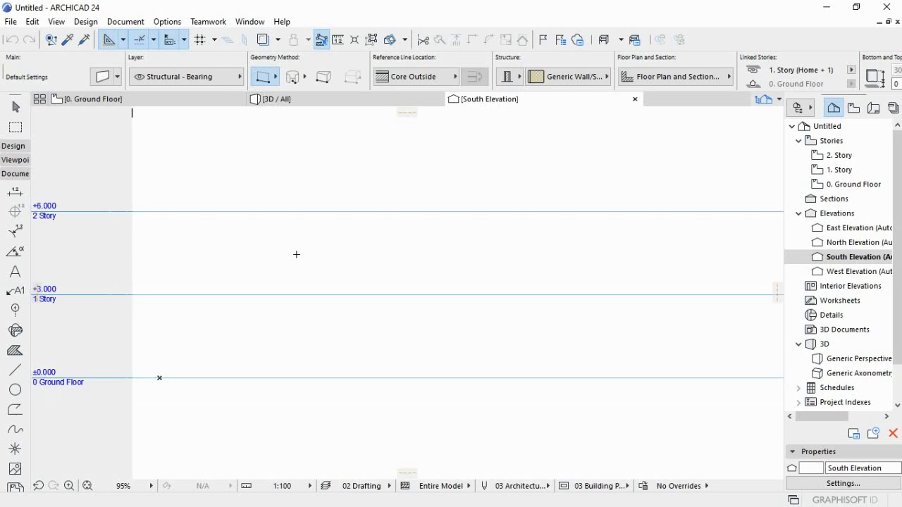
click(14, 371)
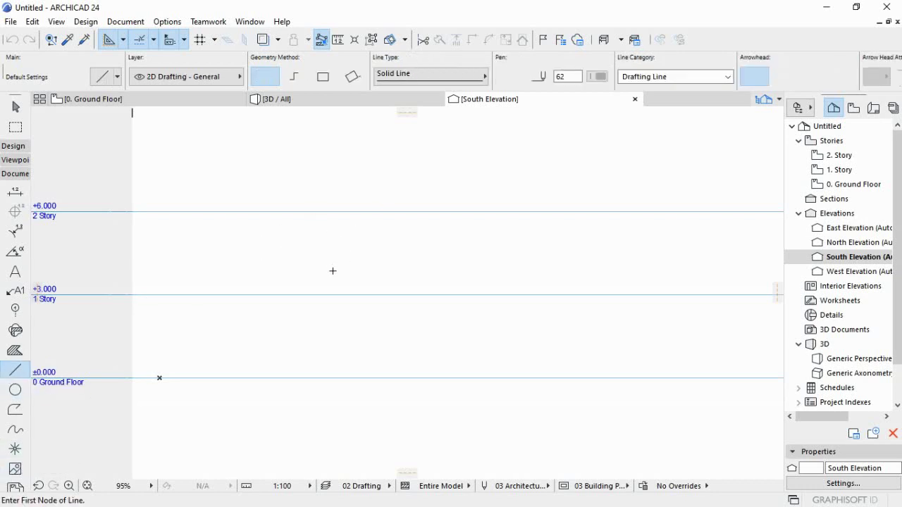
scroll(332, 271, up, 1)
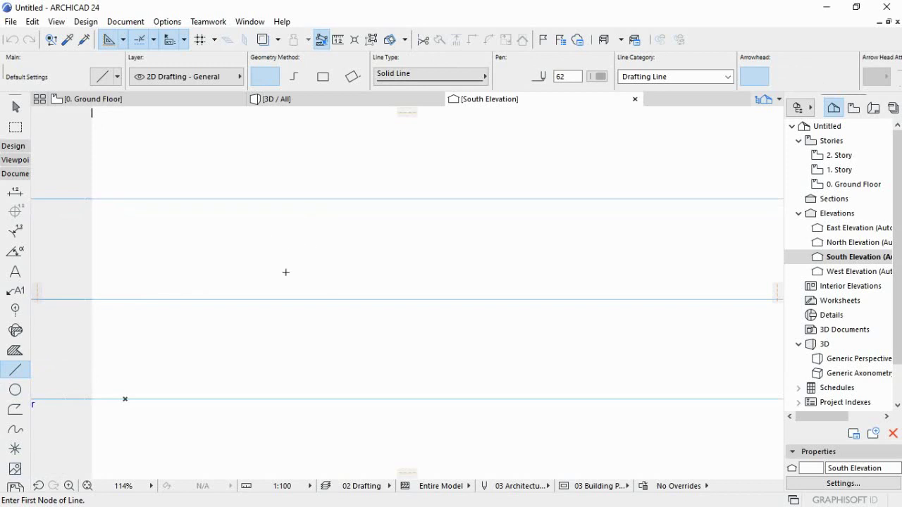
click(274, 210)
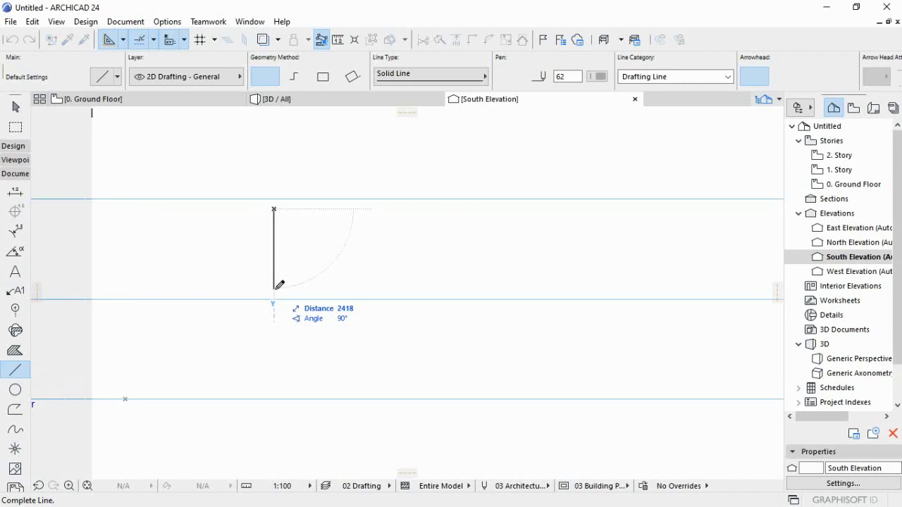
text(2)
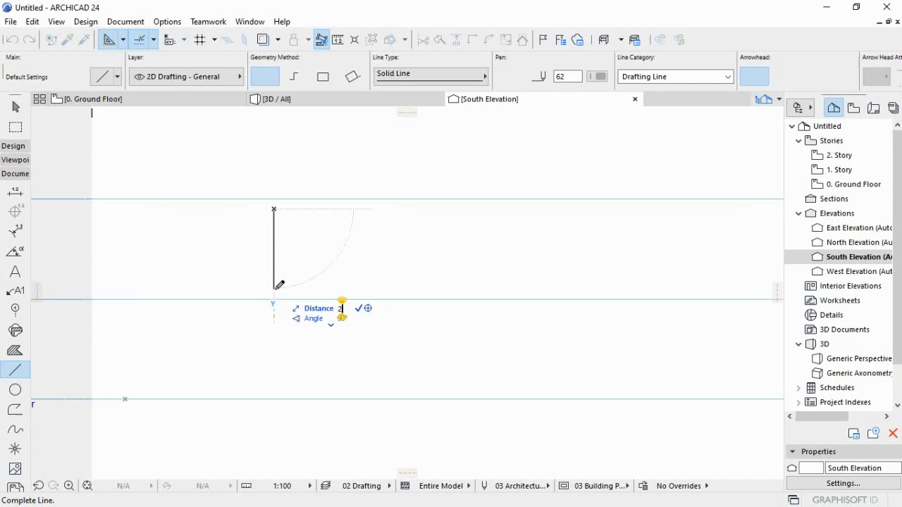
text(00)
text(0)
key(Return)
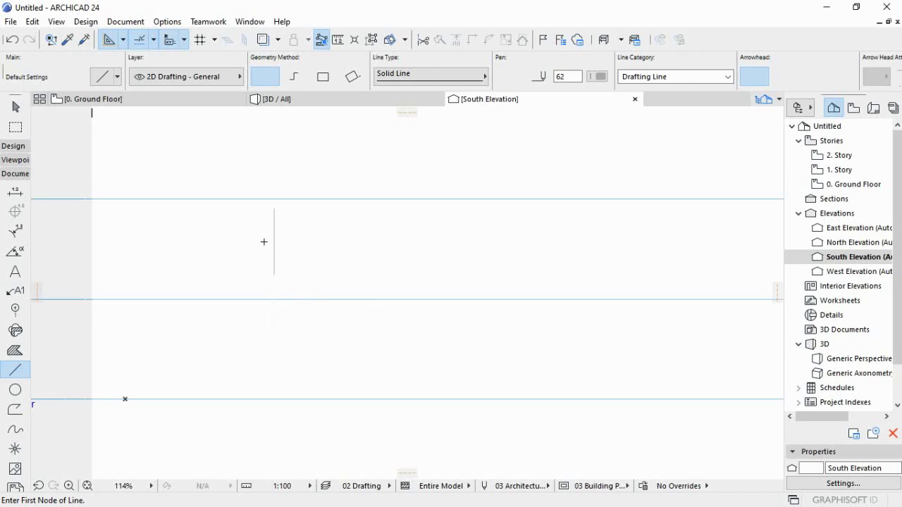
scroll(275, 219, up, 3)
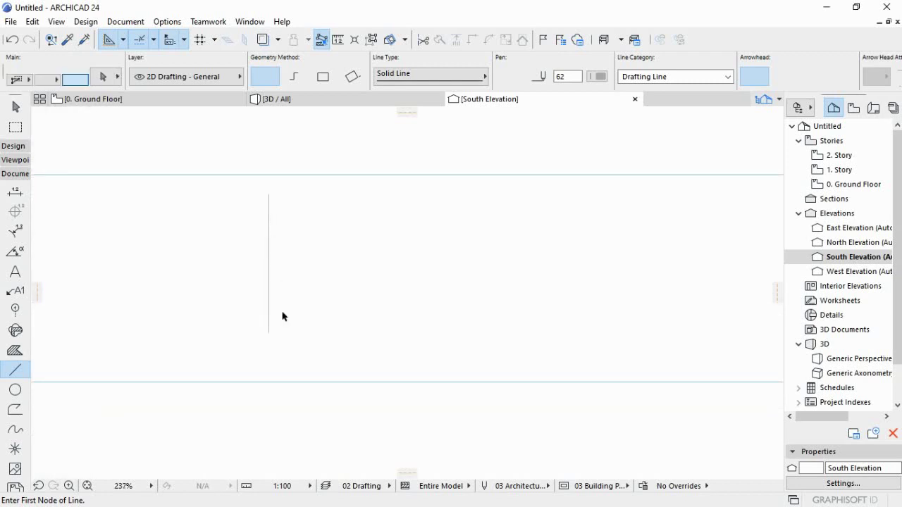
shift+click(268, 276)
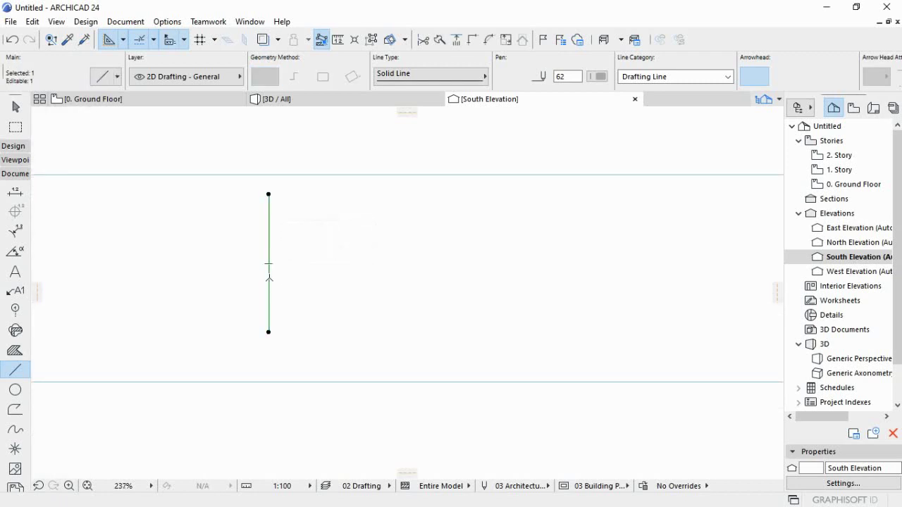
Set Multiply to the Spread method with 200 spacing for the selected line.
right_click(268, 275)
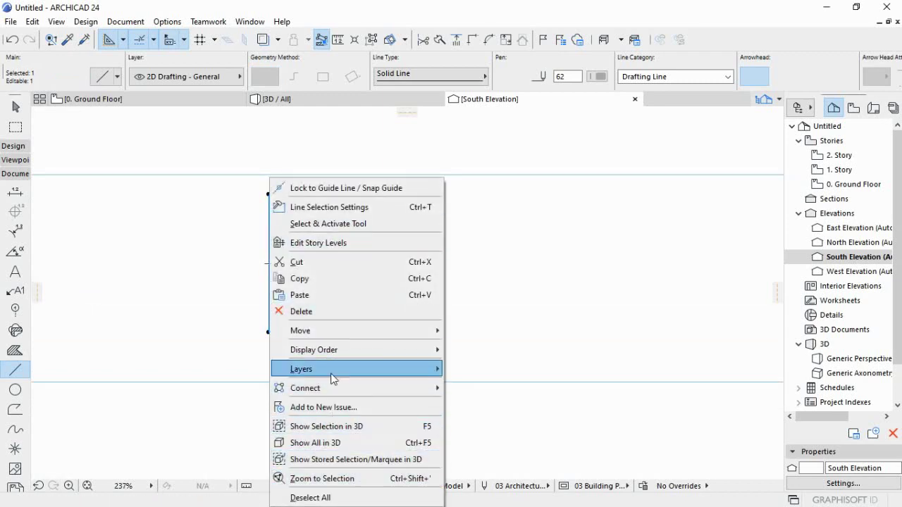
mouse_move(355, 330)
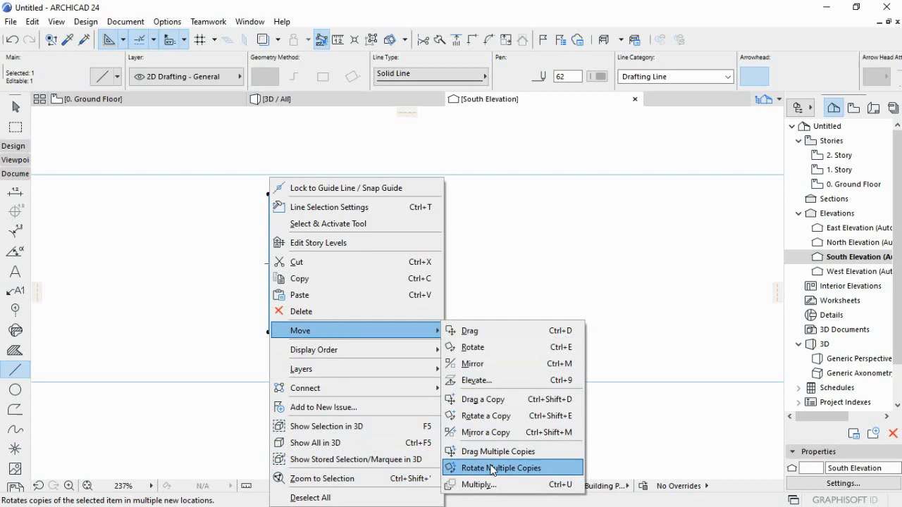
click(483, 485)
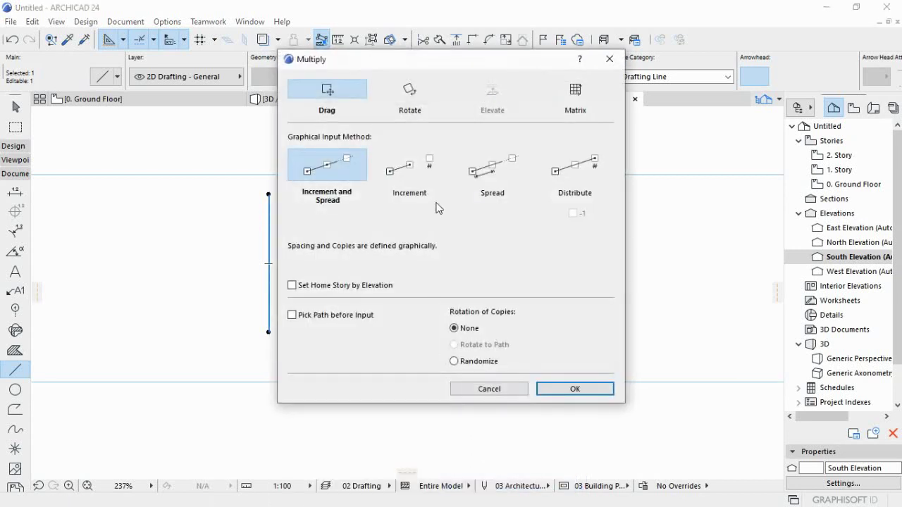
click(473, 180)
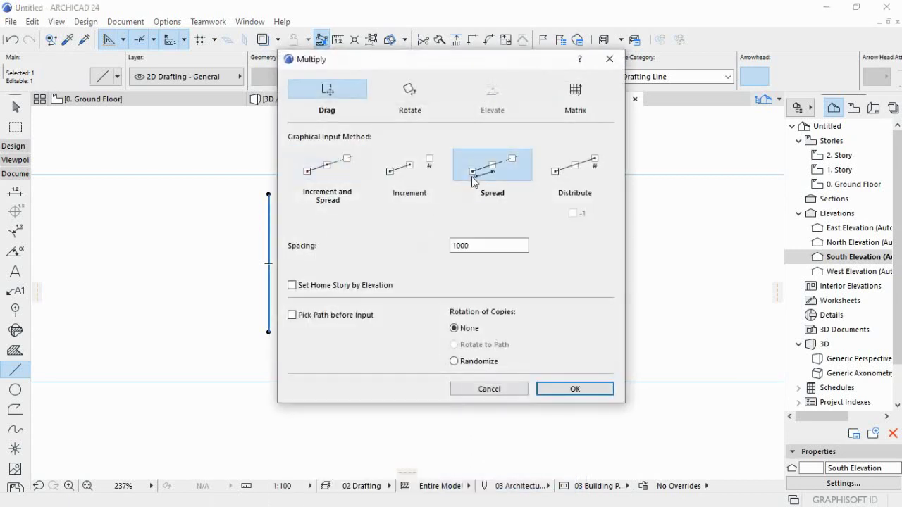
double_click(465, 245)
text(200)
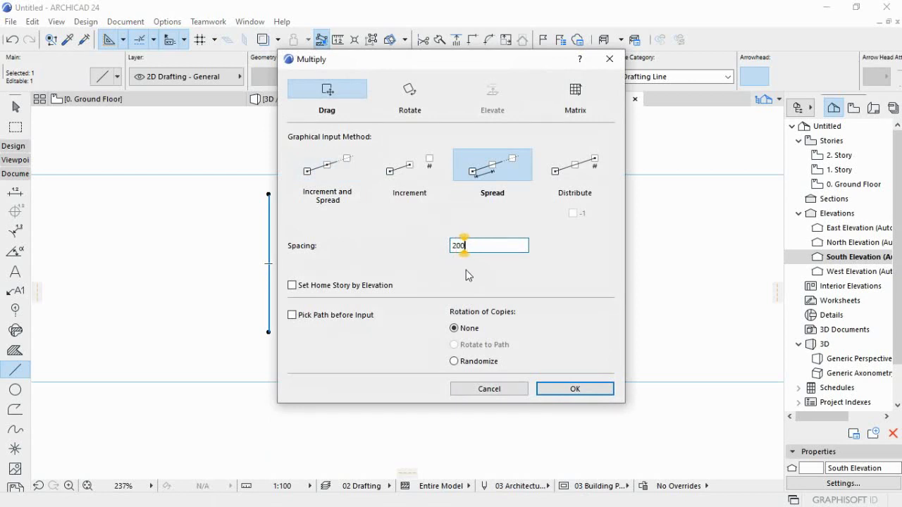
click(611, 396)
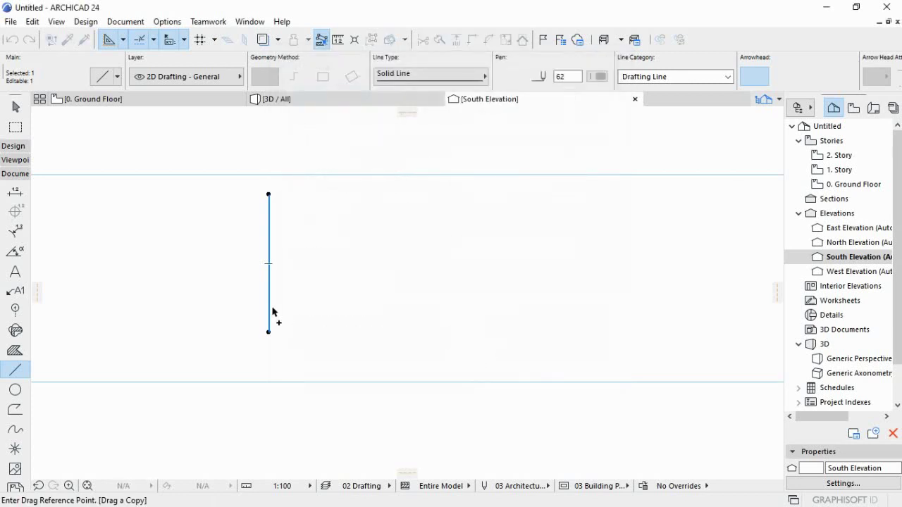
Spread the line copies across a 3000 distance, giving sixteen bars.
click(272, 311)
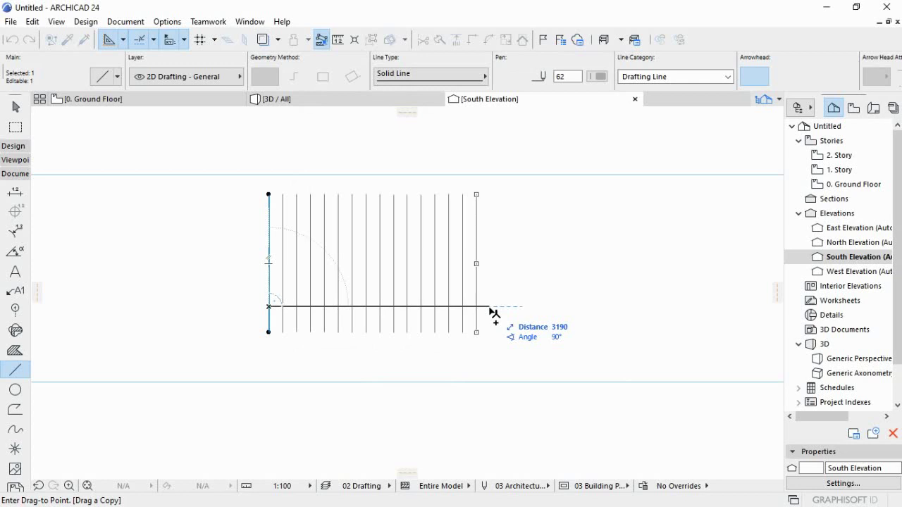
text(20)
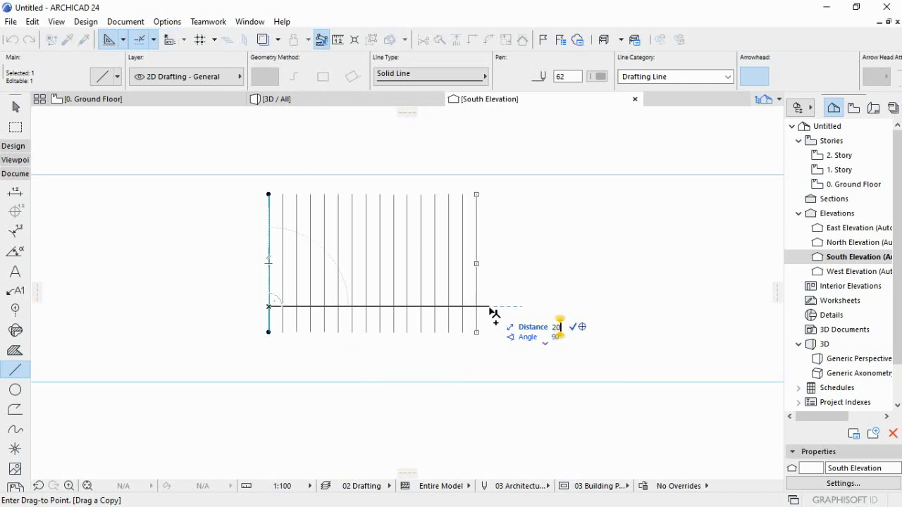
text(0)
key(BackSpace)
key(BackSpace)
key(BackSpace)
text(30)
text(00)
key(Return)
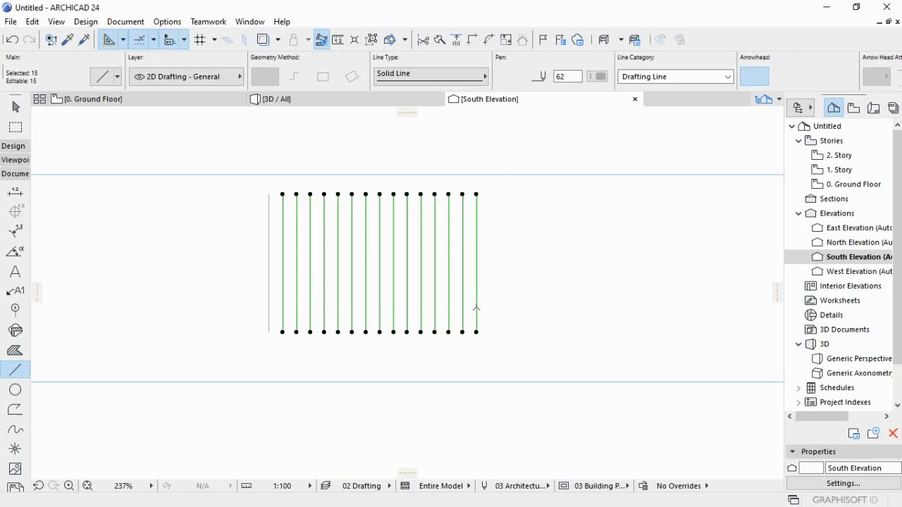
scroll(276, 310, up, 1)
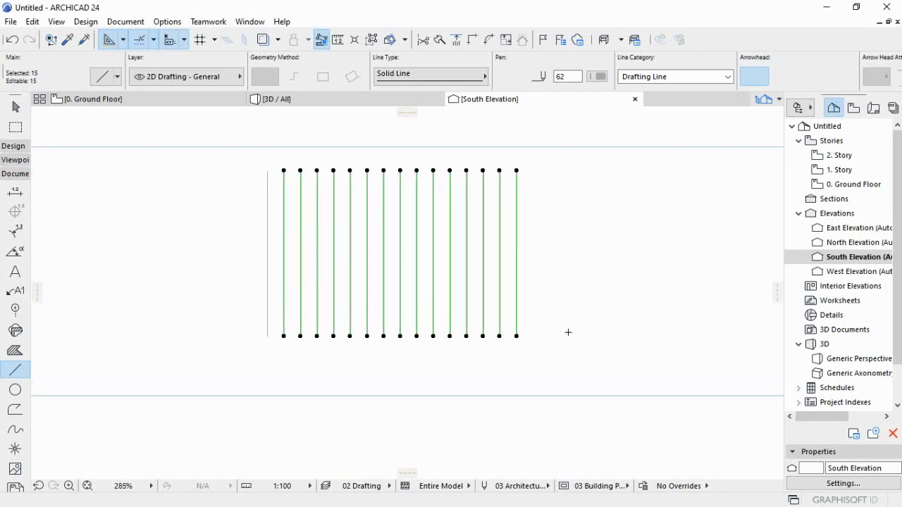
key(Escape)
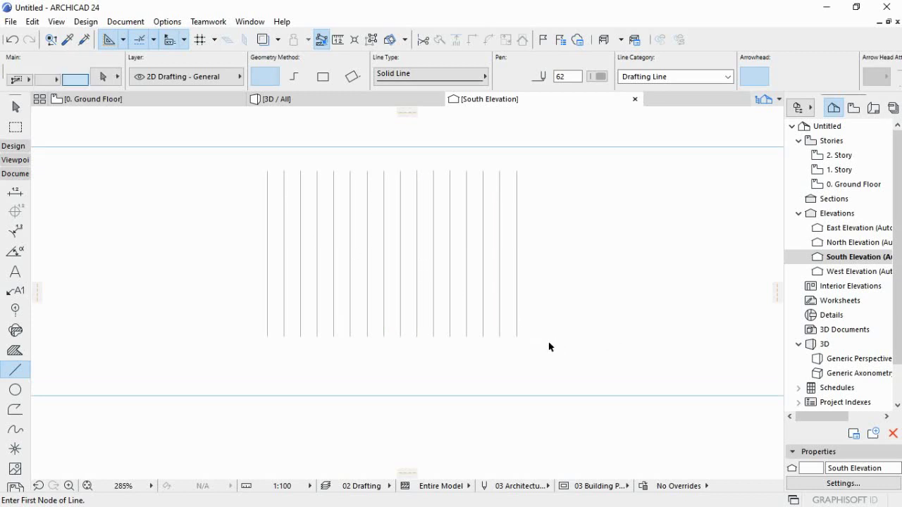
Make the leftmost and rightmost bars yellow with pen 100.
shift+drag(551, 340, 257, 284)
shift+click(258, 283)
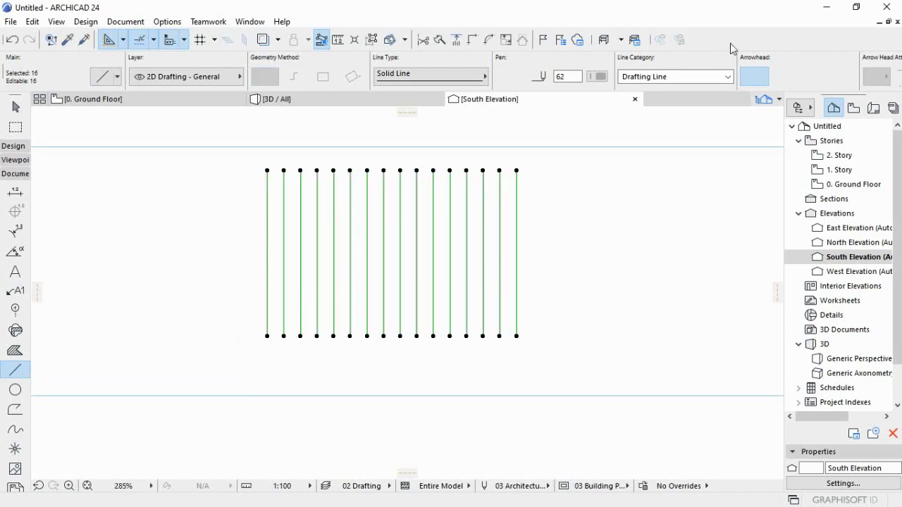
click(602, 84)
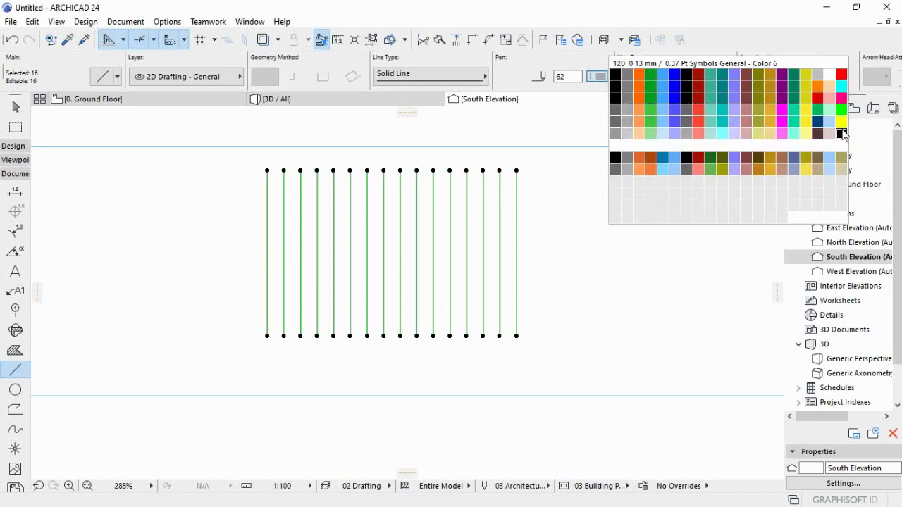
click(741, 205)
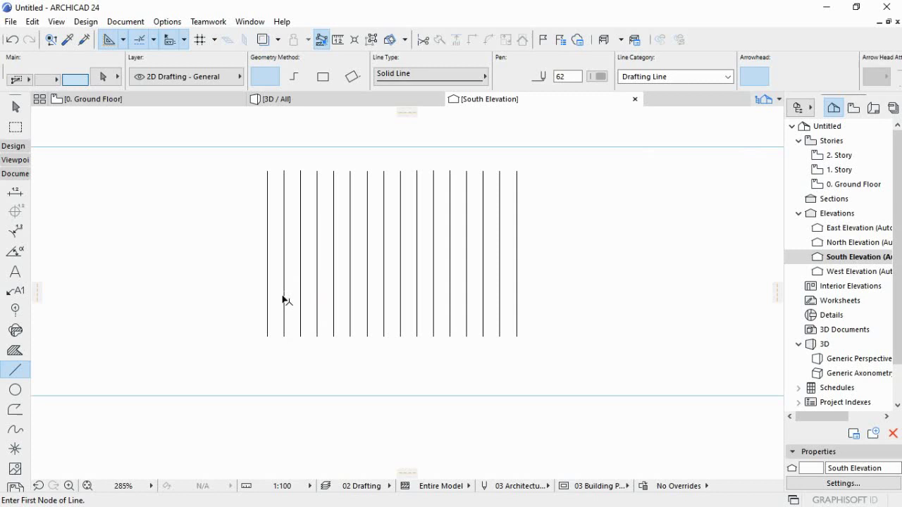
shift+click(268, 274)
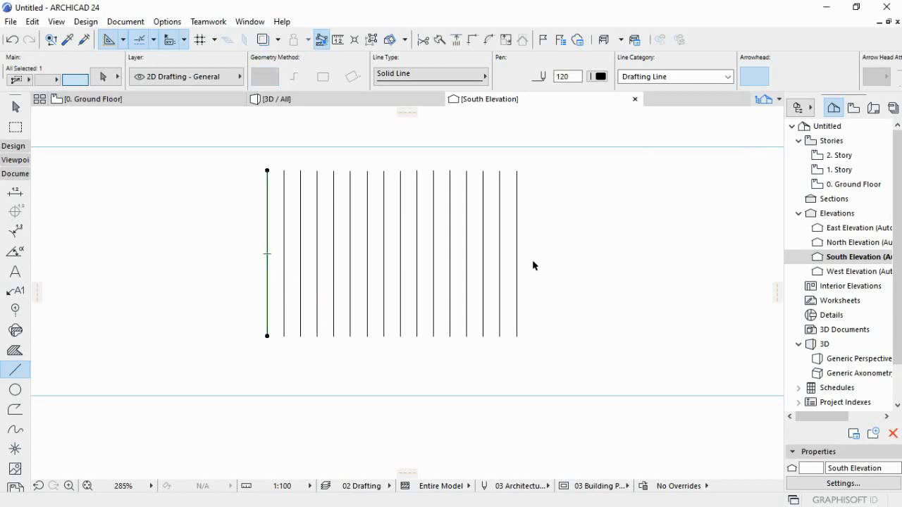
shift+click(518, 266)
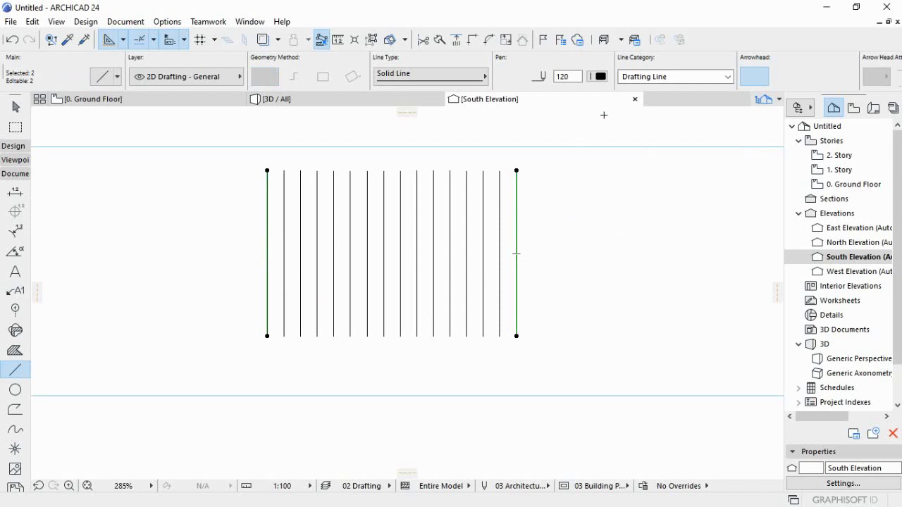
click(601, 76)
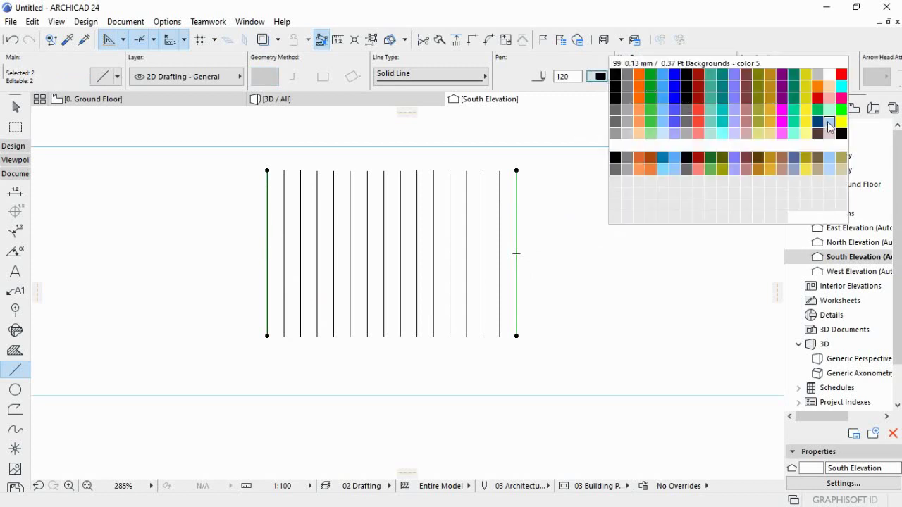
click(840, 122)
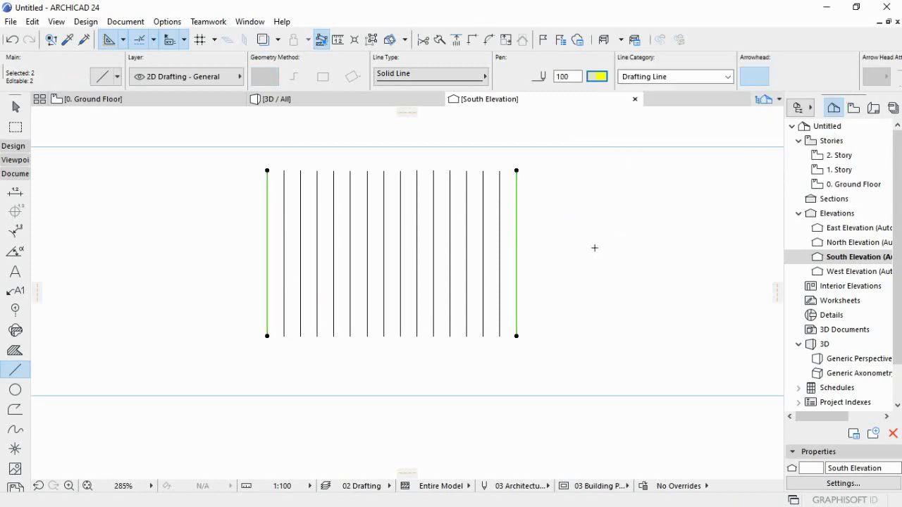
key(Escape)
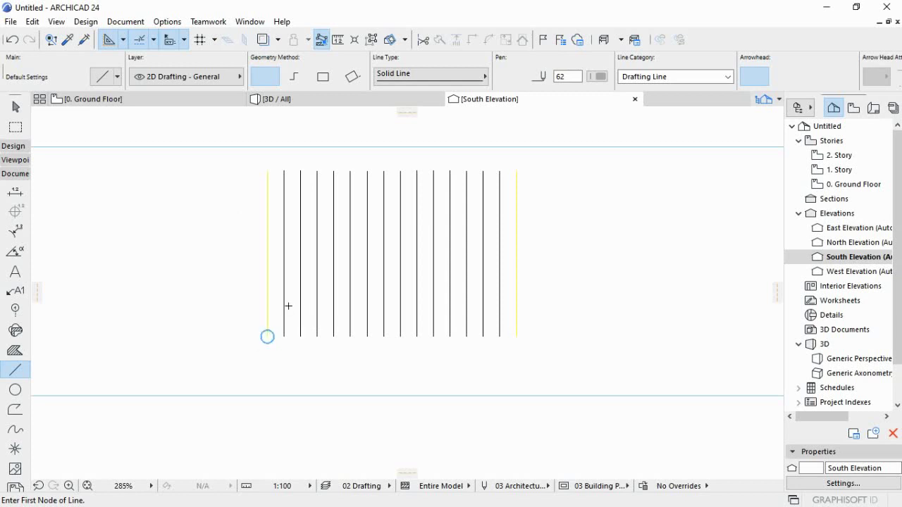
Draw a horizontal line from the left post's bottom end to the right post.
scroll(268, 289, up, 1)
scroll(268, 289, up, 2)
scroll(268, 289, up, 1)
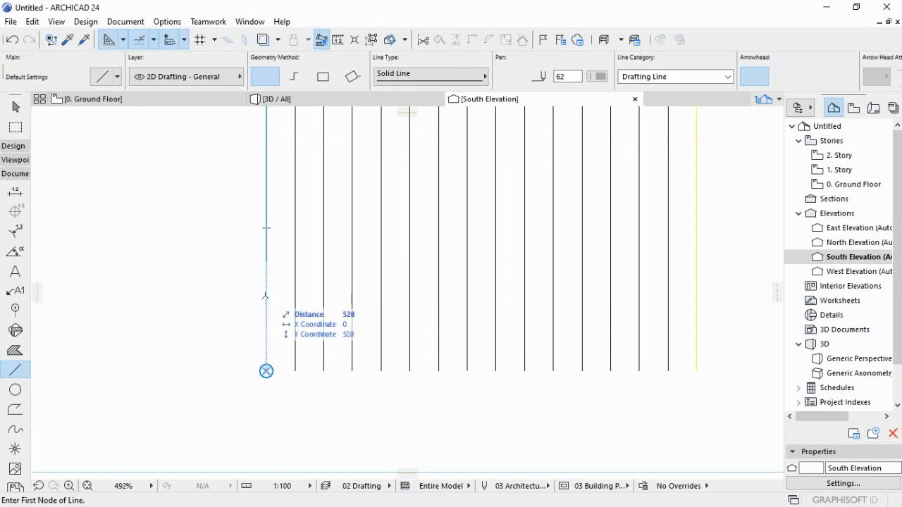
scroll(266, 374, up, 3)
scroll(265, 353, up, 5)
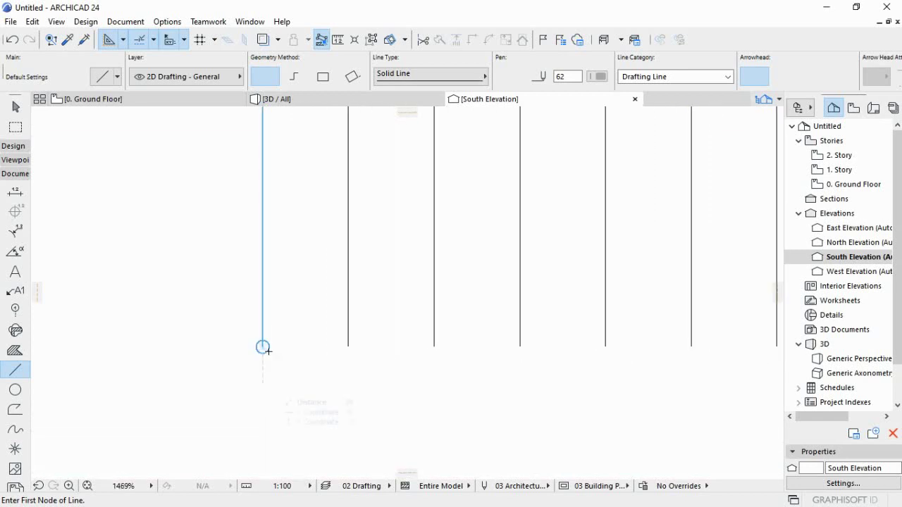
click(263, 347)
scroll(176, 348, down, 1)
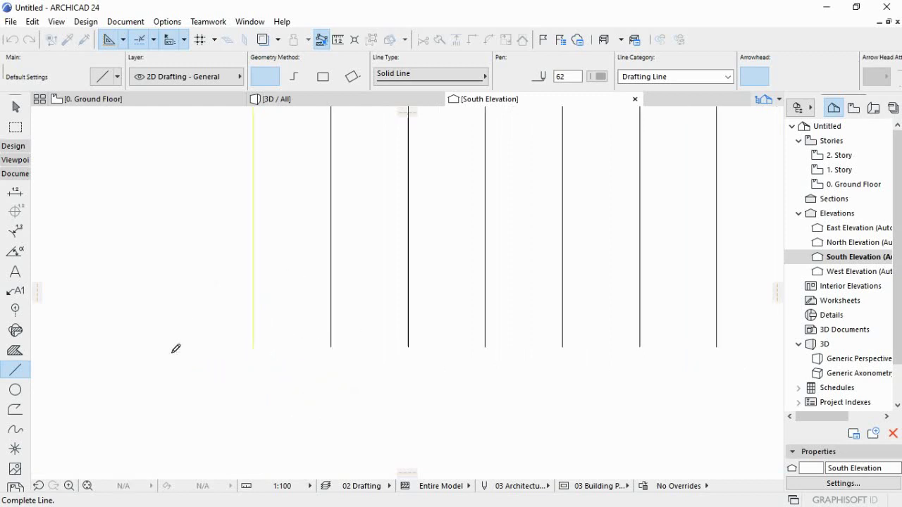
scroll(176, 348, down, 4)
scroll(447, 334, down, 2)
scroll(611, 316, down, 2)
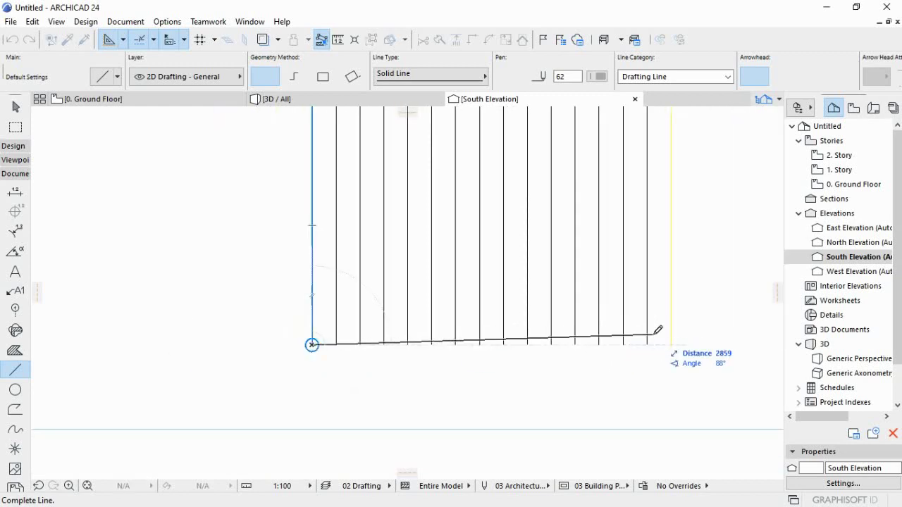
scroll(673, 338, up, 3)
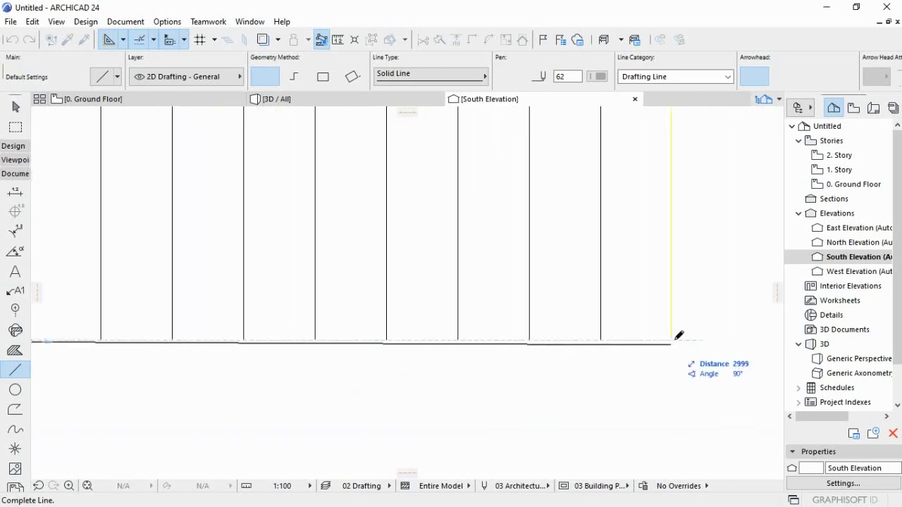
click(673, 340)
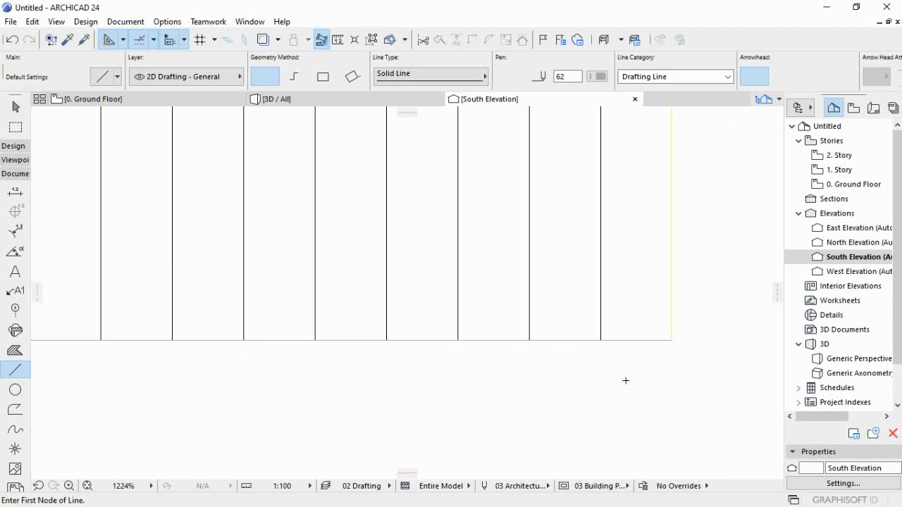
Move the horizontal rail 400 up.
shift+click(542, 342)
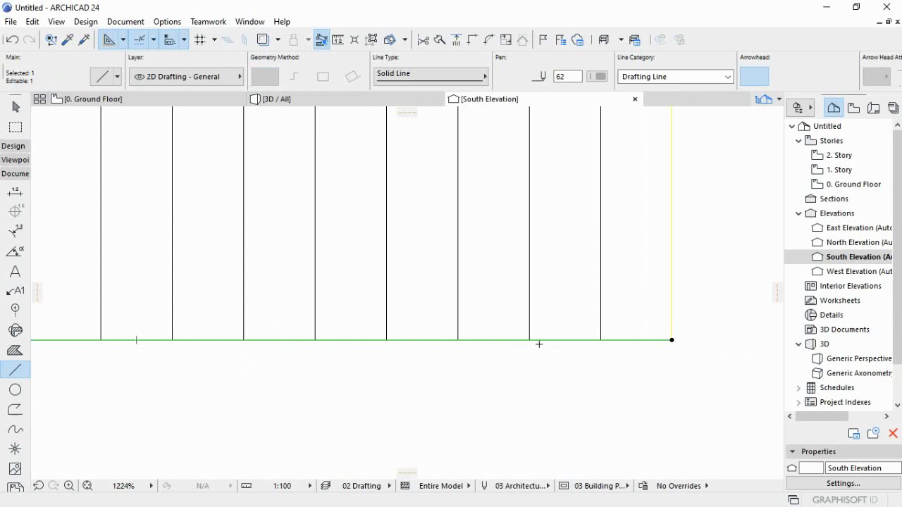
key(ctrl+d)
click(540, 341)
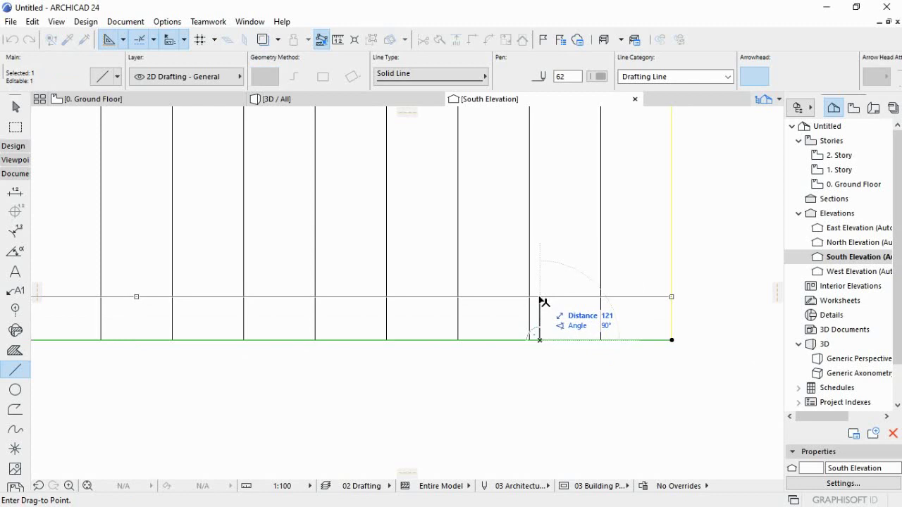
text(400)
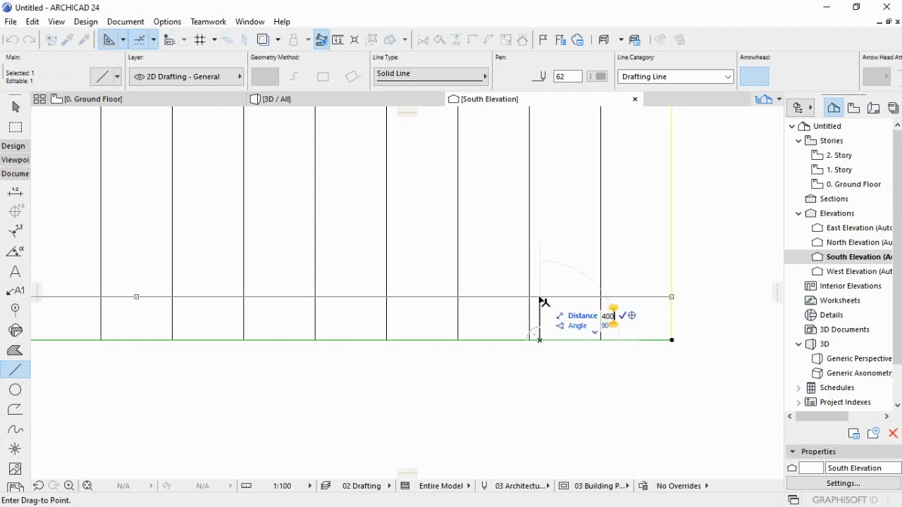
key(Return)
Drag a copy of the rail 1400 higher, near the top of the posts.
scroll(633, 299, down, 2)
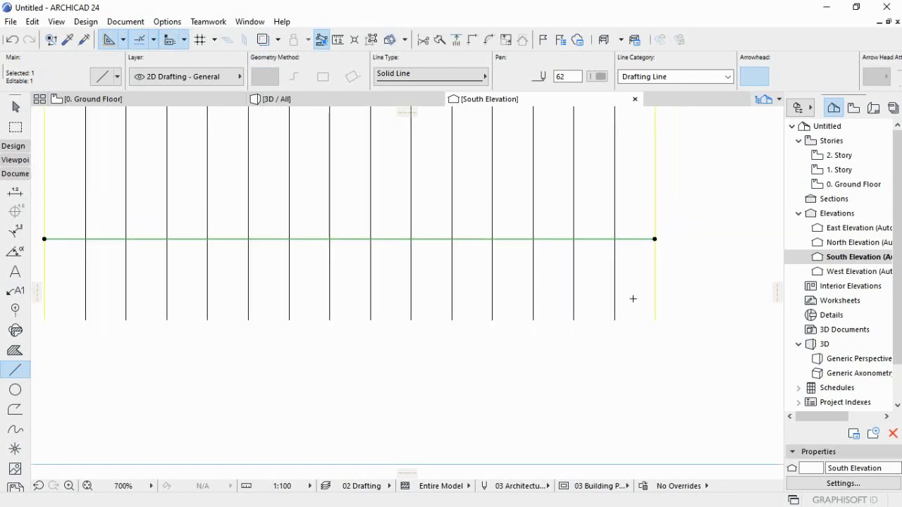
scroll(636, 370, down, 1)
scroll(636, 369, down, 1)
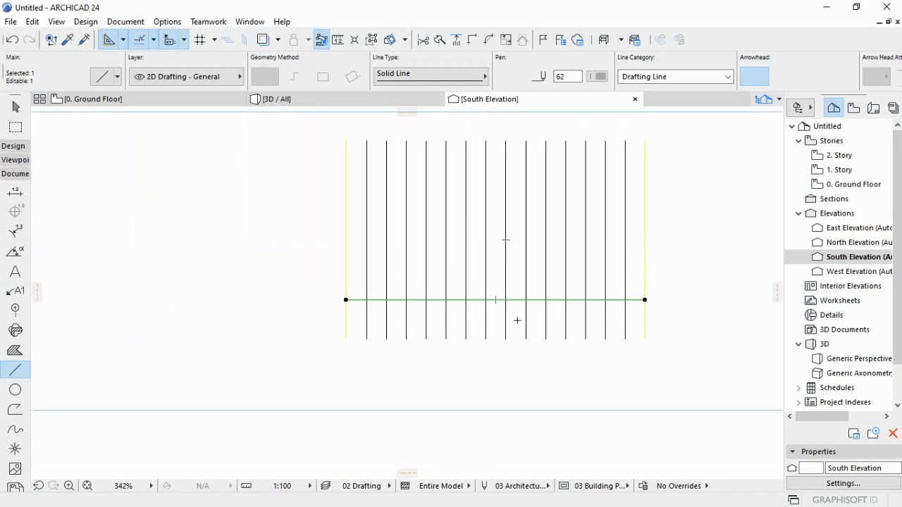
key(ctrl+shift+d)
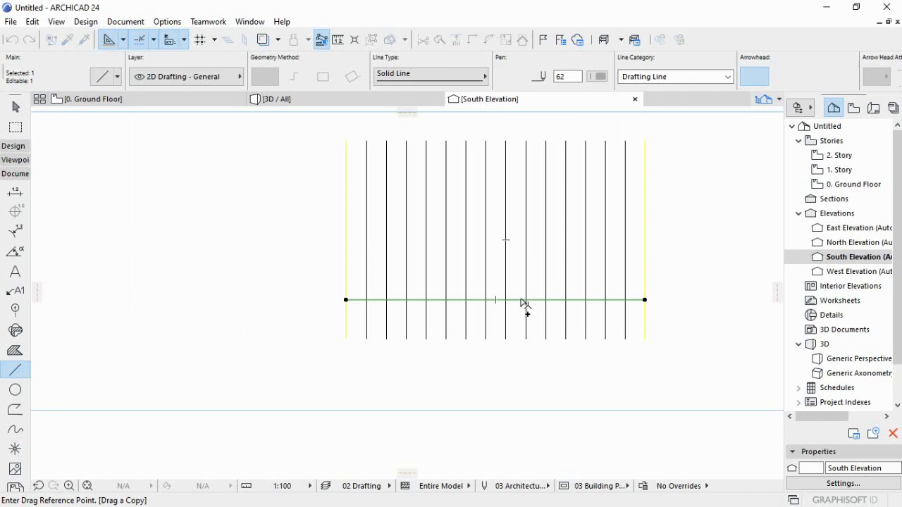
click(522, 300)
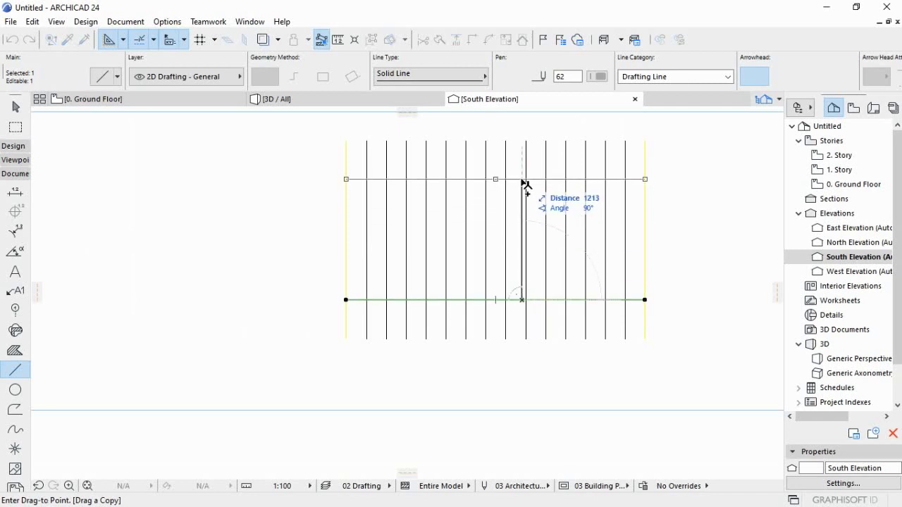
text(1)
text(00)
key(BackSpace)
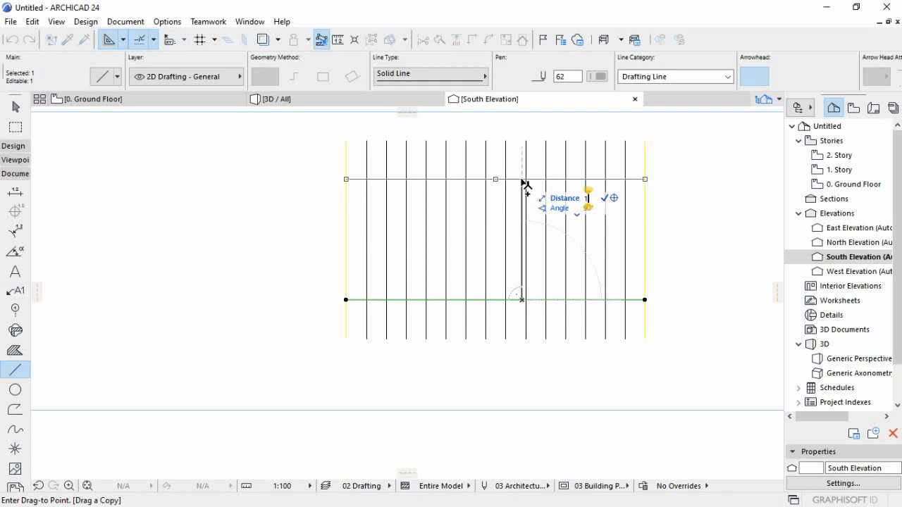
key(BackSpace)
text(6)
text(00)
key(BackSpace)
key(BackSpace)
key(BackSpace)
text(400)
key(Return)
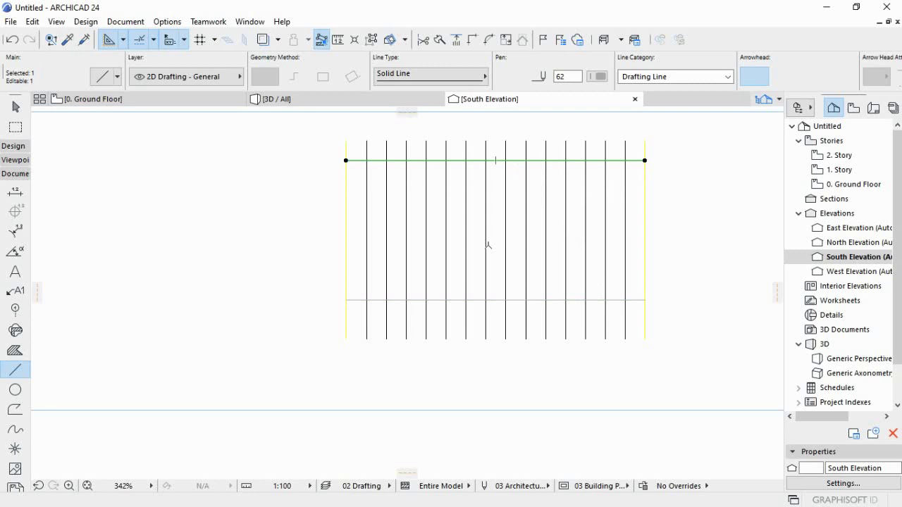
scroll(497, 268, down, 2)
scroll(497, 192, up, 2)
scroll(498, 192, up, 1)
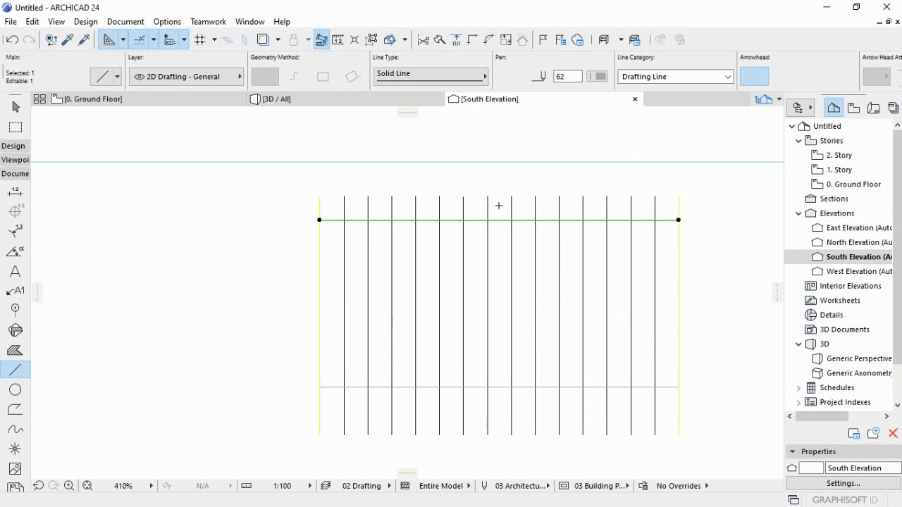
Add another copy of the top rail 600 higher.
key(ctrl+shift+d)
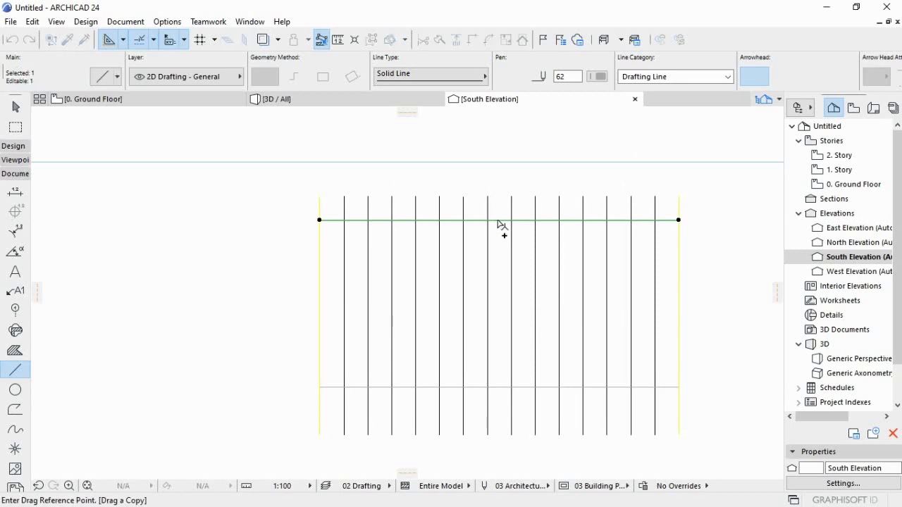
click(499, 220)
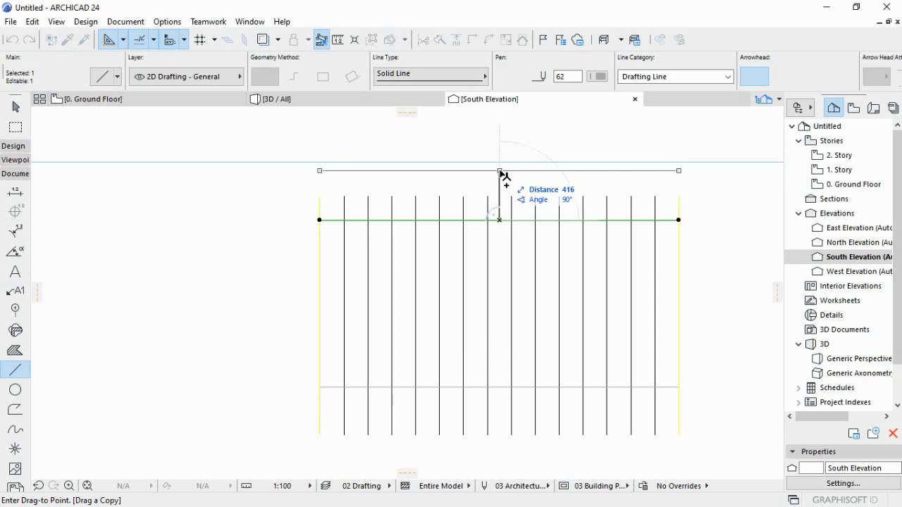
text(600)
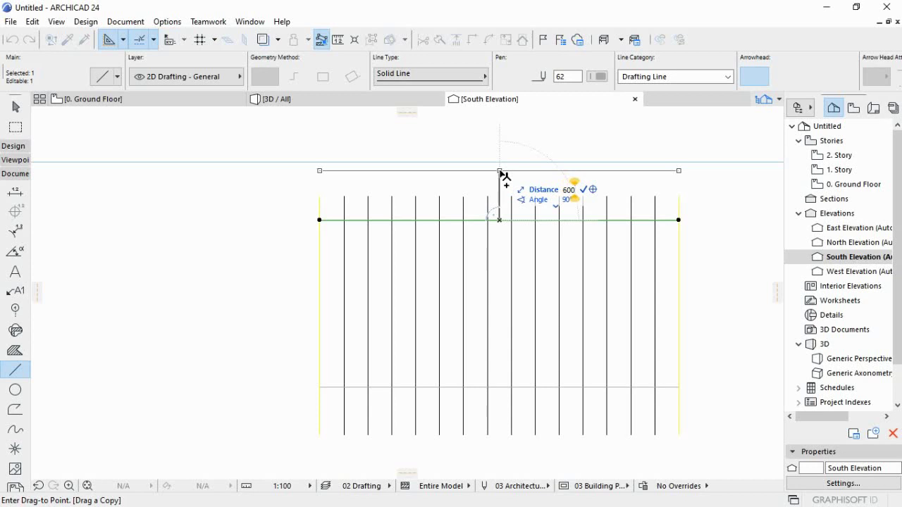
key(Return)
scroll(423, 210, down, 2)
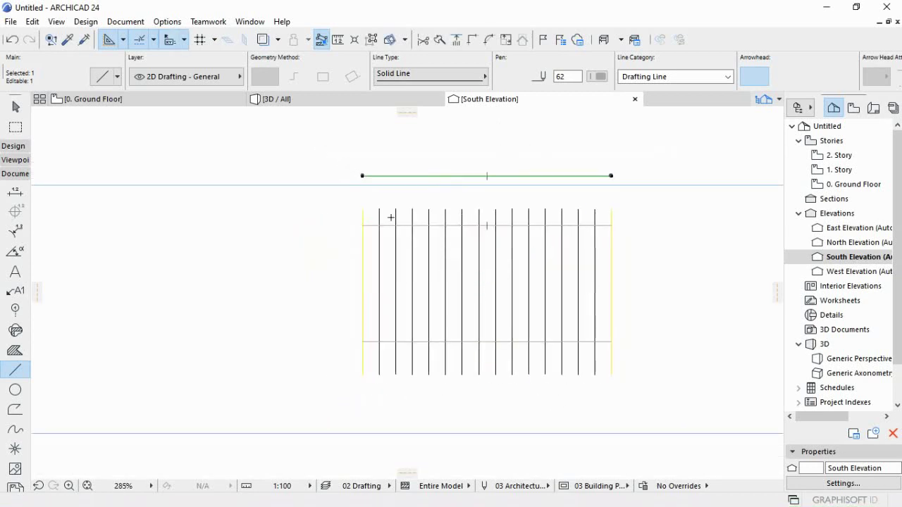
scroll(381, 172, up, 1)
scroll(381, 172, up, 1)
shift+click(354, 254)
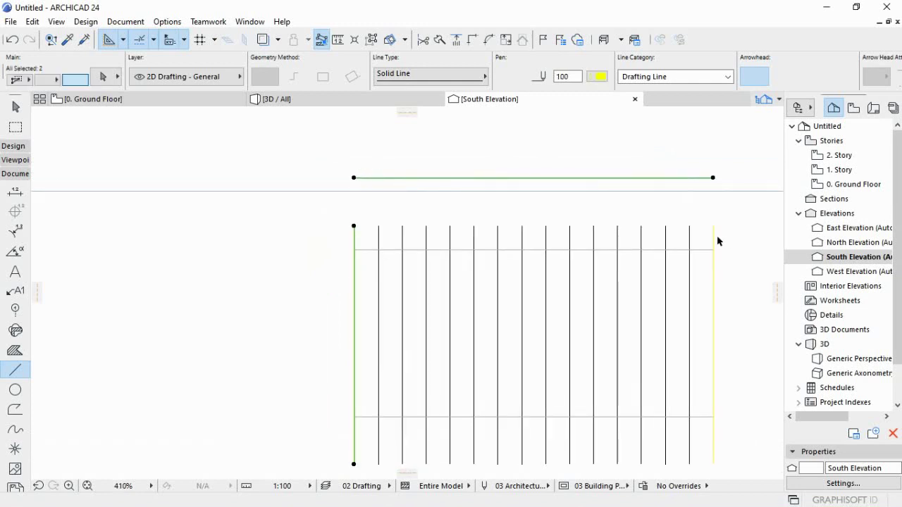
key(Escape)
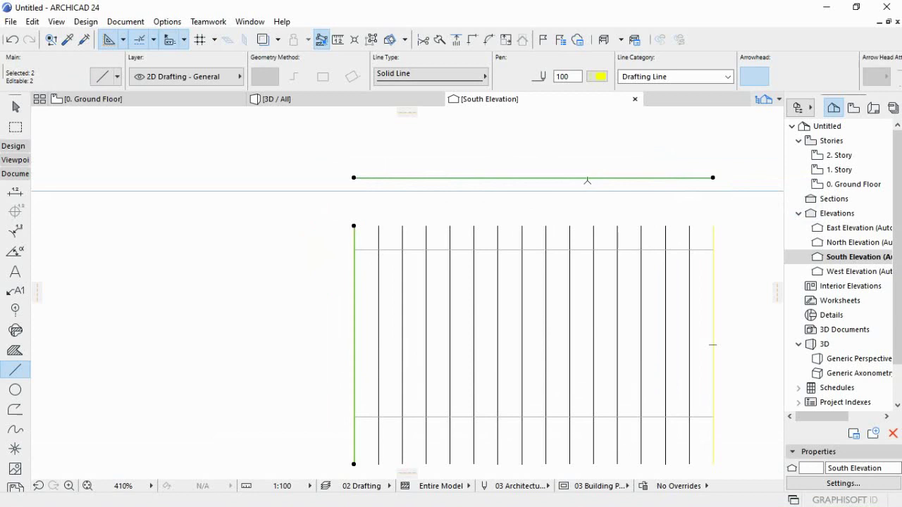
Copy the topmost line 150 lower and delete the original.
shift+click(570, 178)
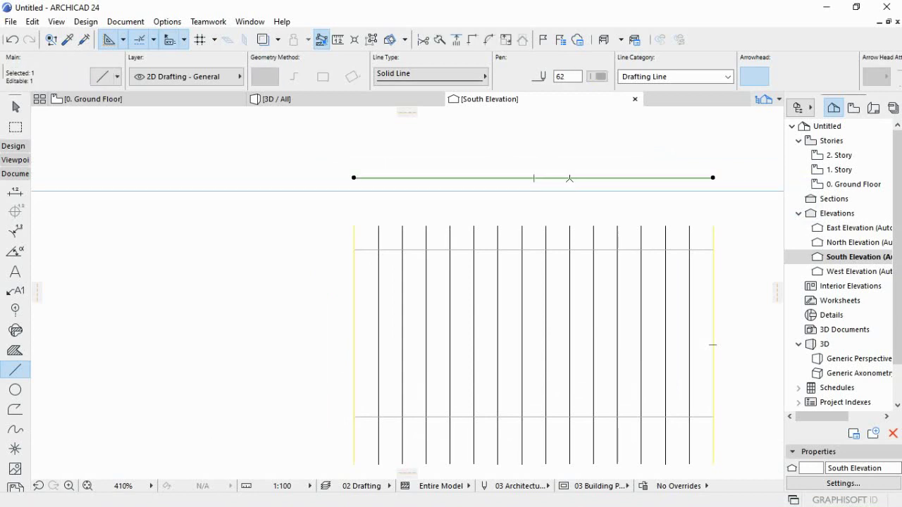
key(ctrl+shift+d)
click(570, 178)
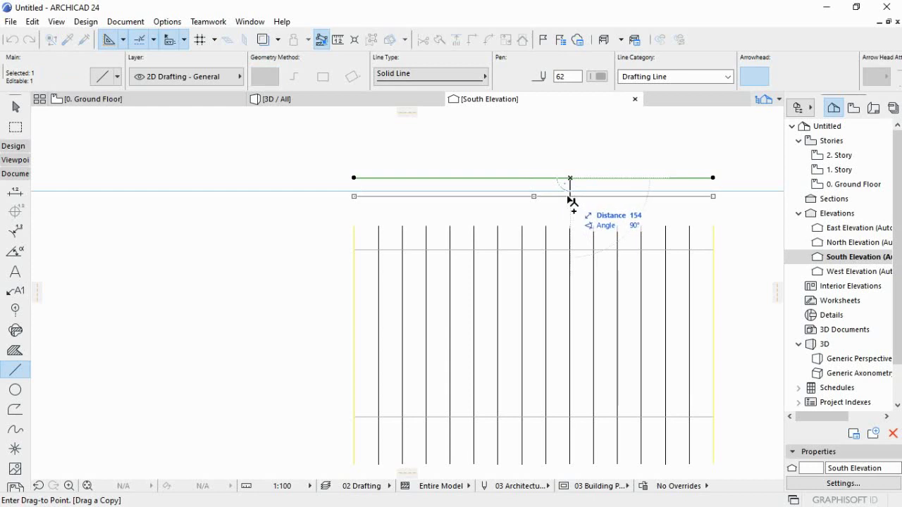
text(150)
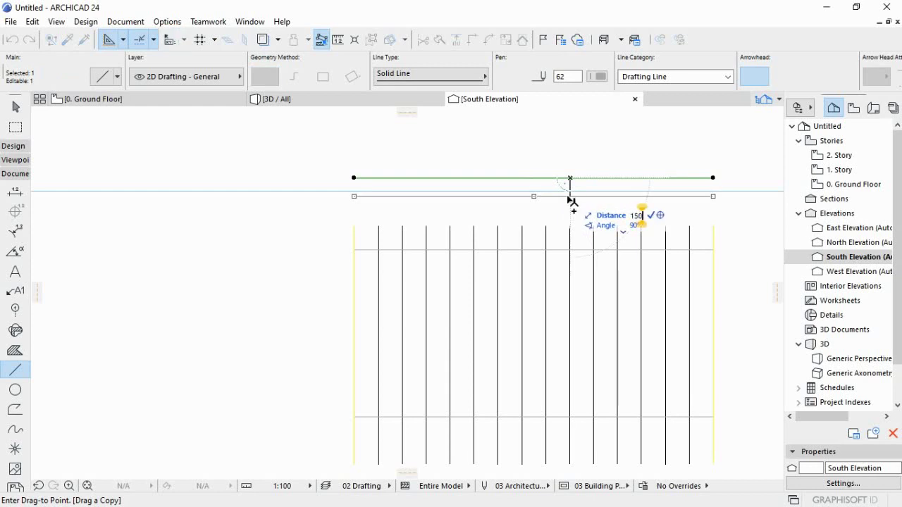
key(Return)
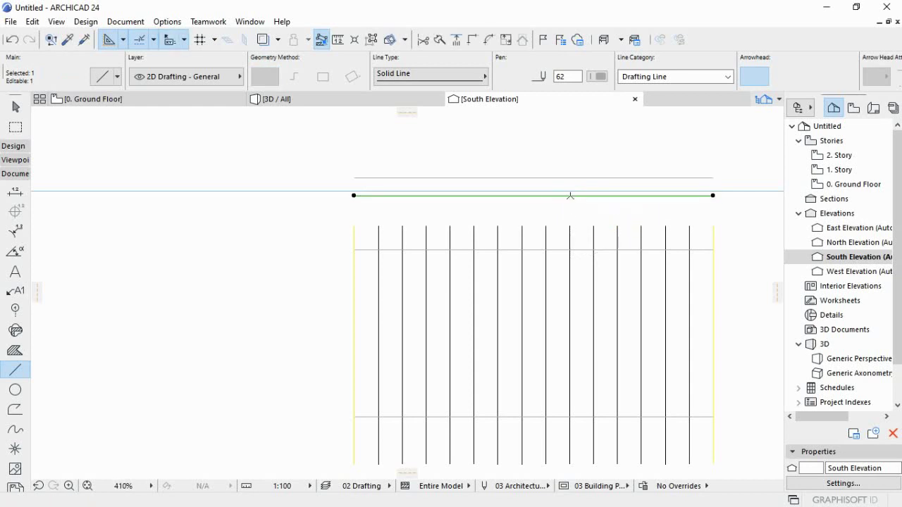
key(Escape)
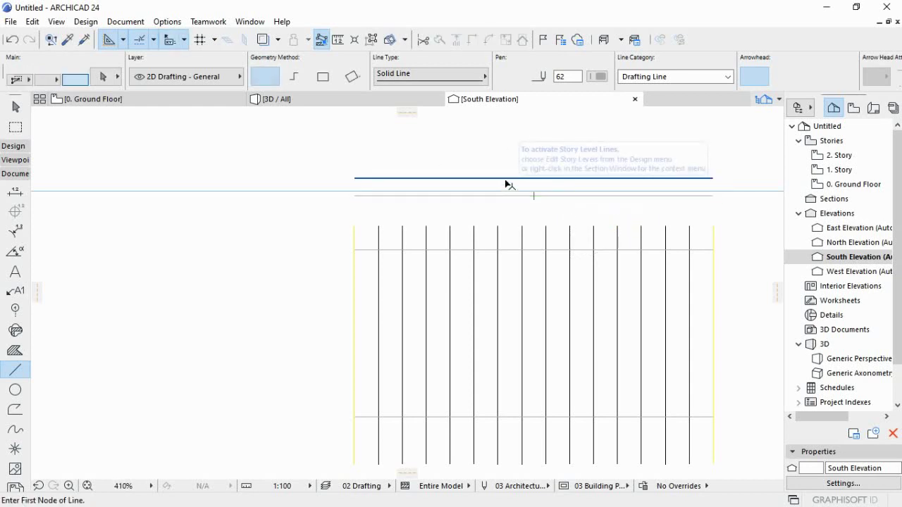
shift+click(506, 182)
key(Delete)
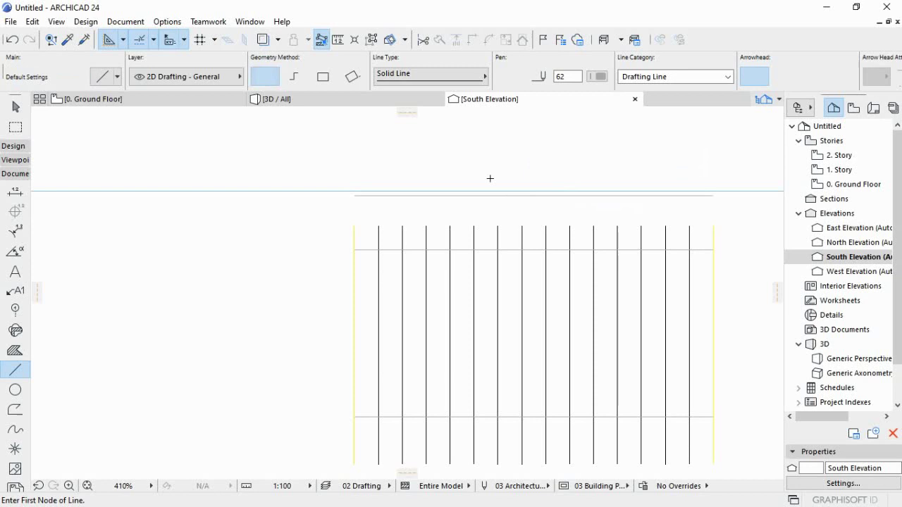
Intersect both fence side lines with the top line.
shift+click(354, 236)
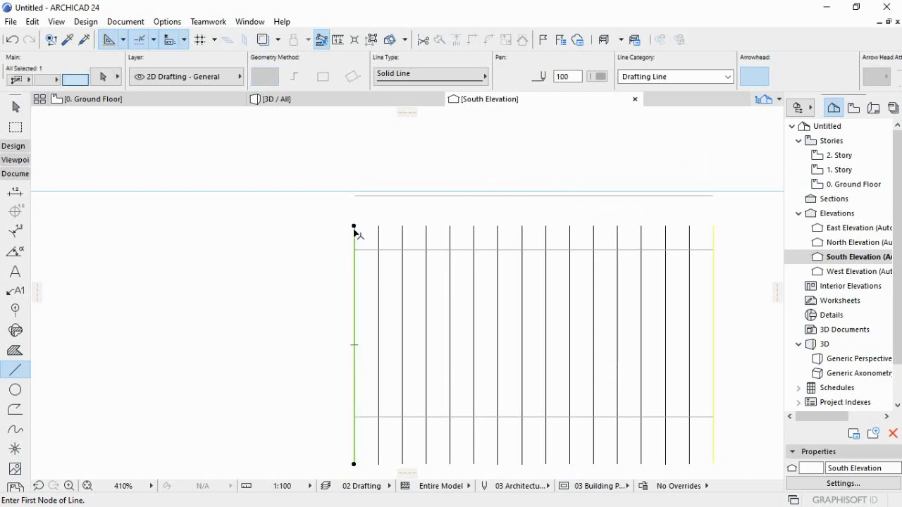
shift+click(380, 196)
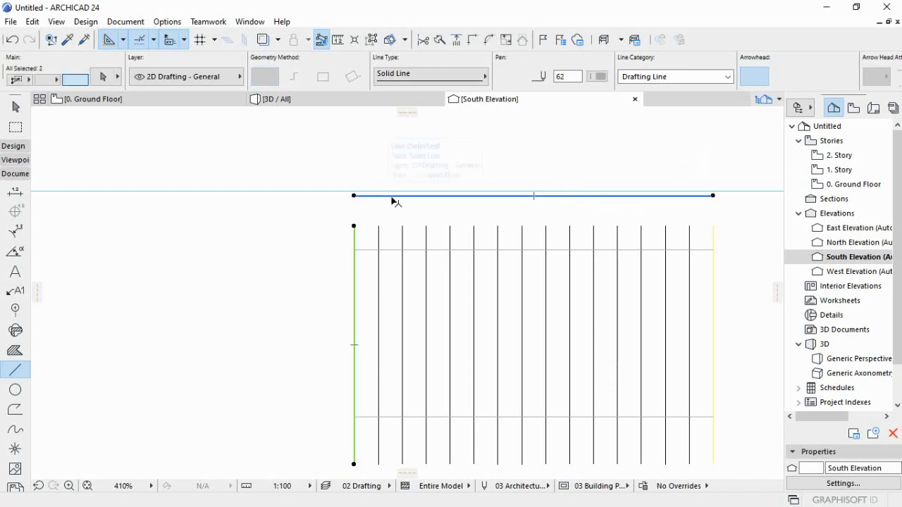
shift+click(714, 240)
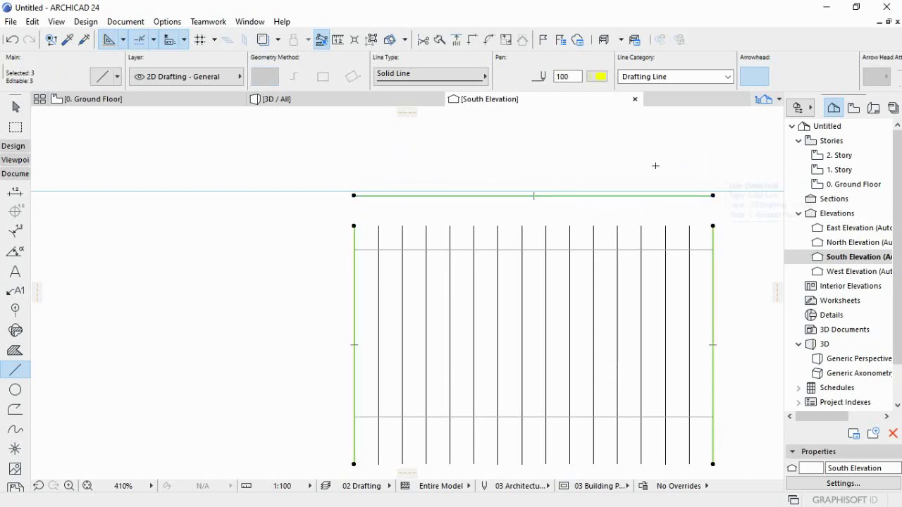
click(472, 40)
Try 50 and 100 fillet radii on the top corners, undoing each.
click(488, 40)
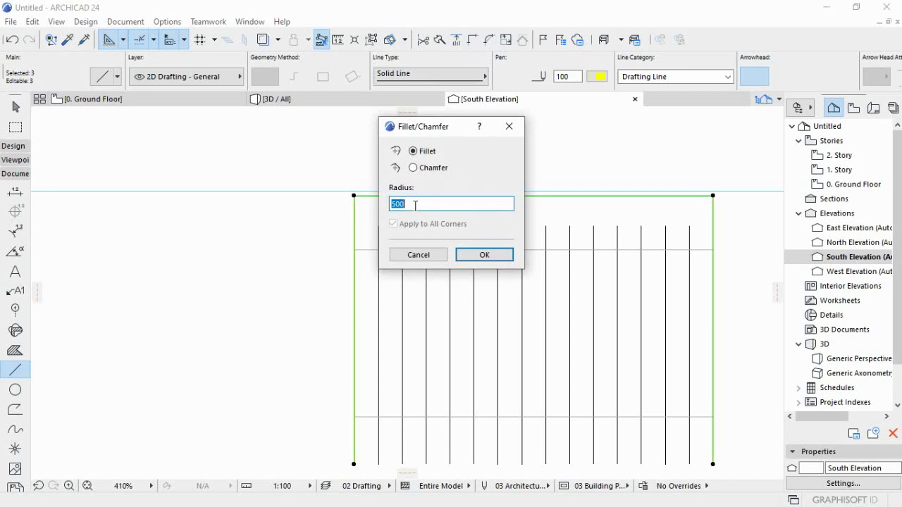
text(5)
text(0)
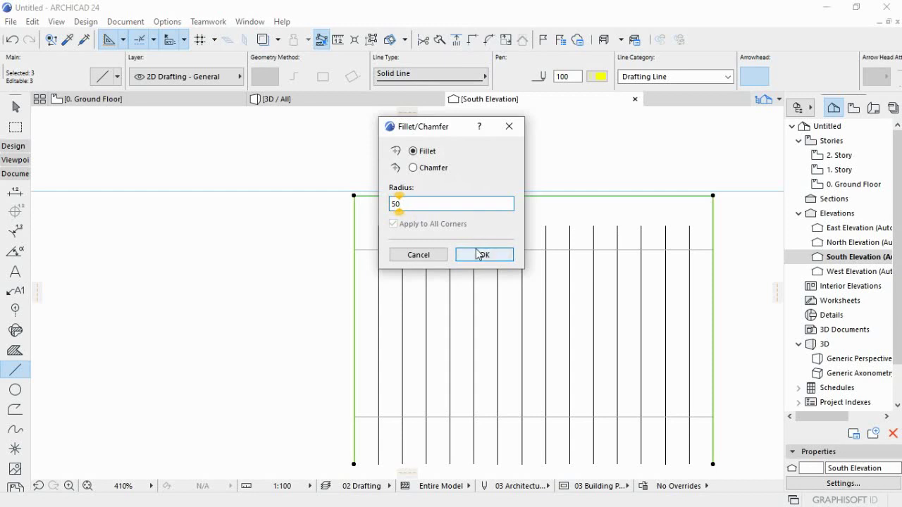
click(483, 254)
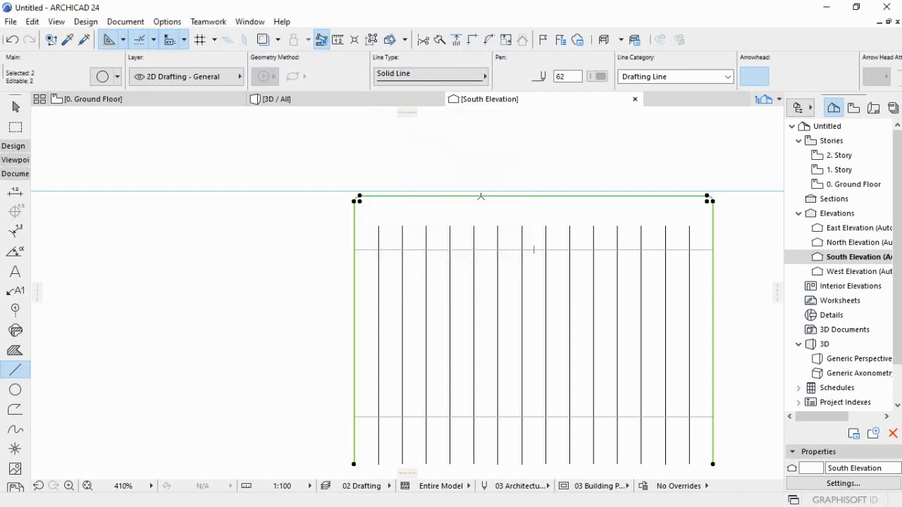
key(ctrl+z)
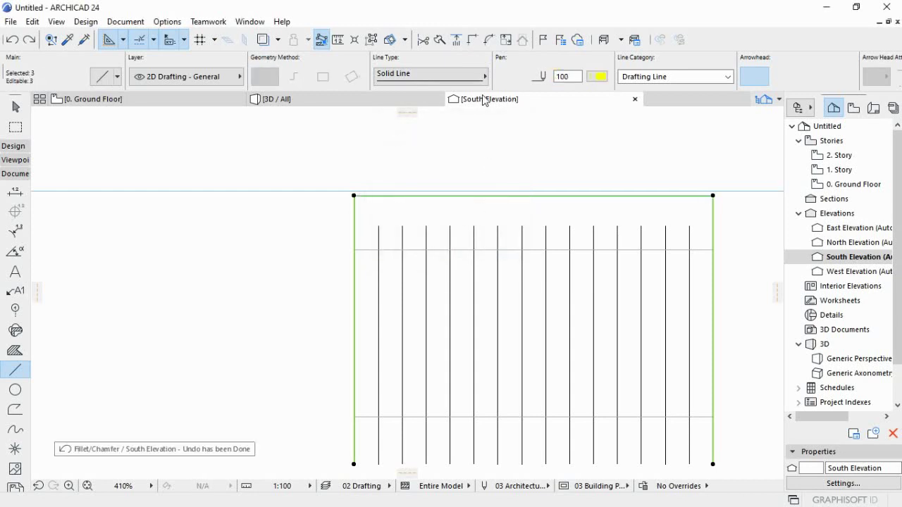
click(476, 41)
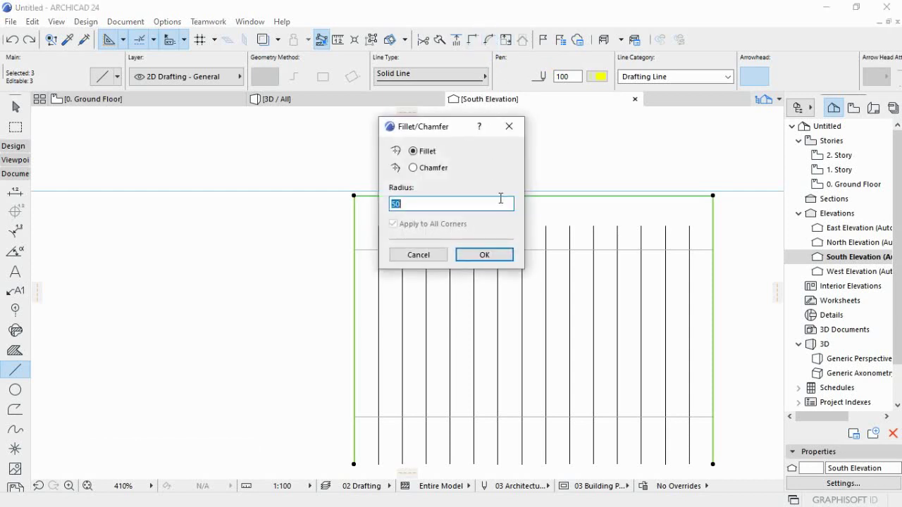
text(100)
click(505, 255)
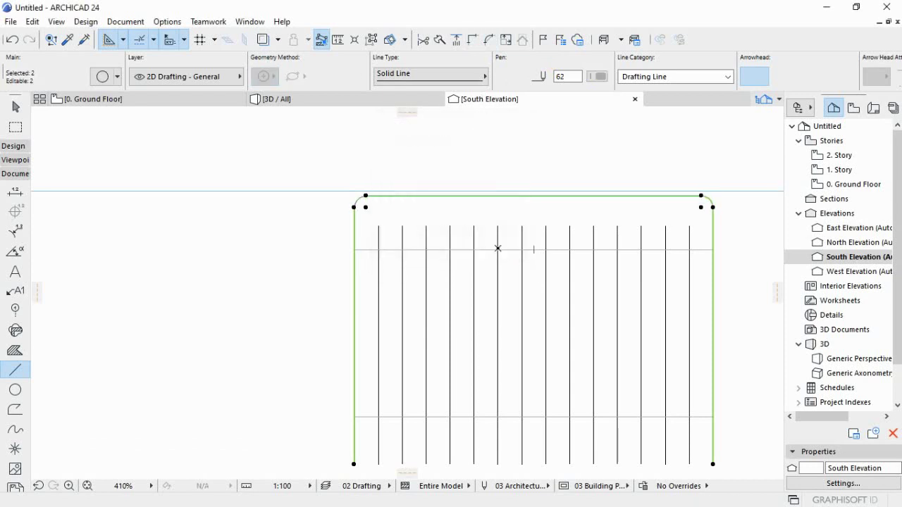
scroll(370, 177, up, 3)
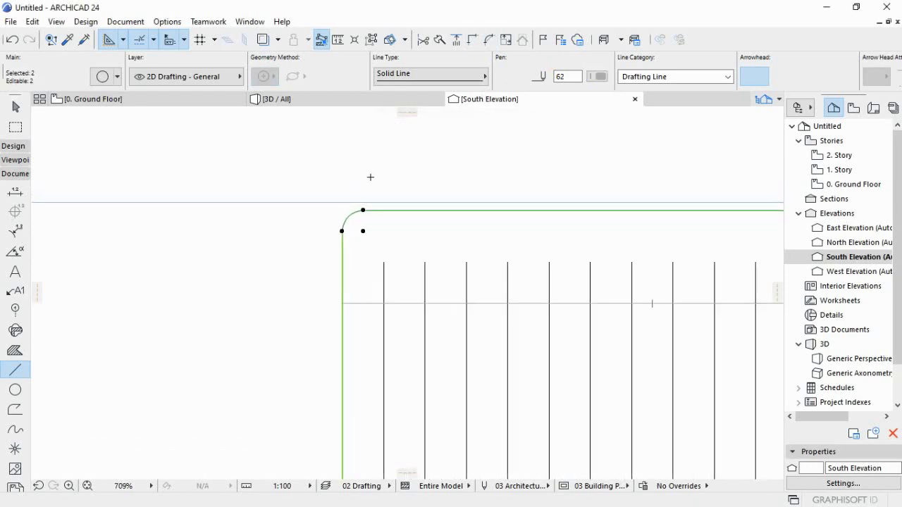
key(ctrl+z)
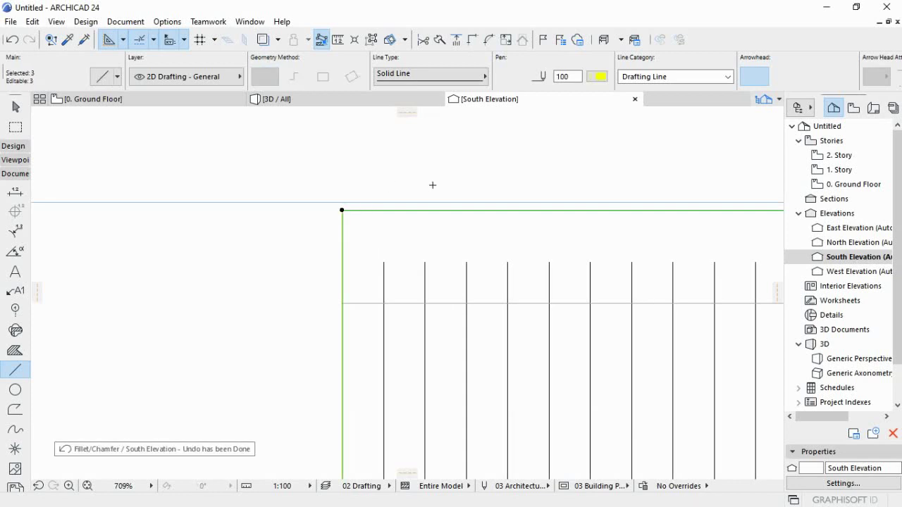
Round the two top corners with a 300 fillet after testing 200.
click(489, 41)
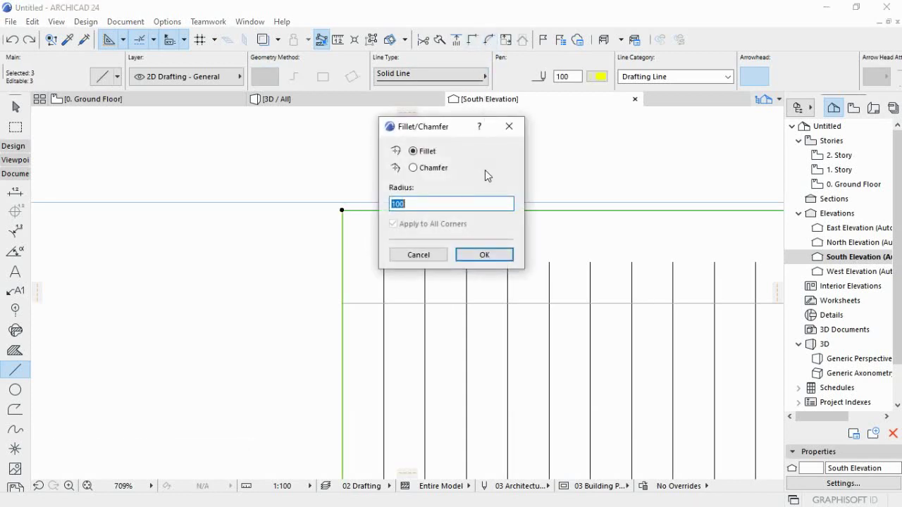
text(200)
key(Return)
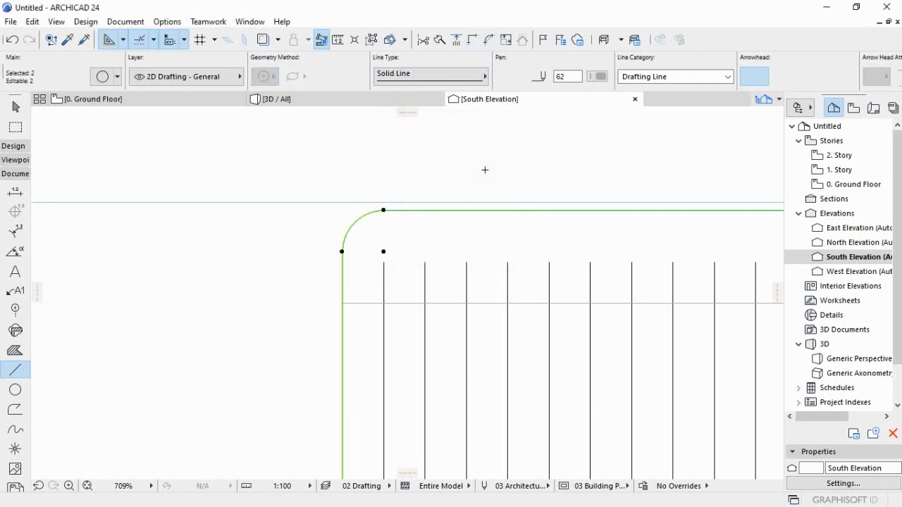
scroll(311, 194, down, 3)
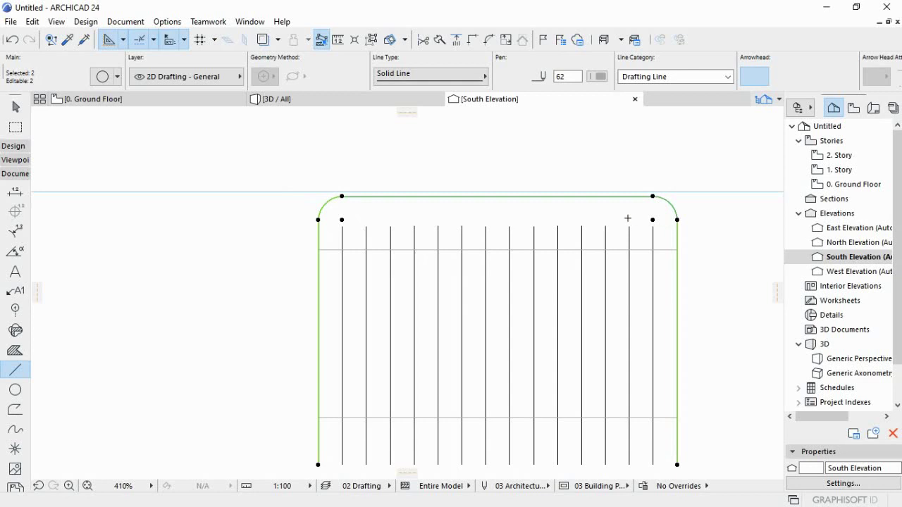
key(ctrl+z)
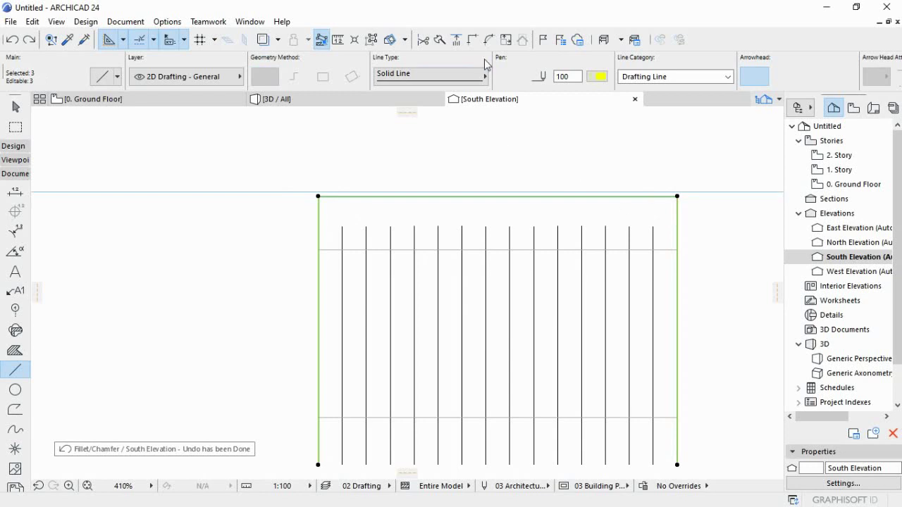
click(488, 40)
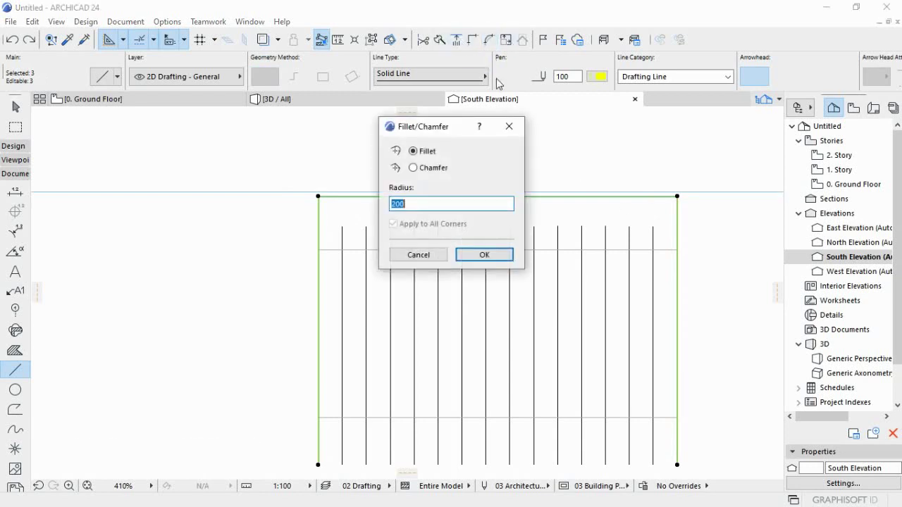
text(3)
text(00)
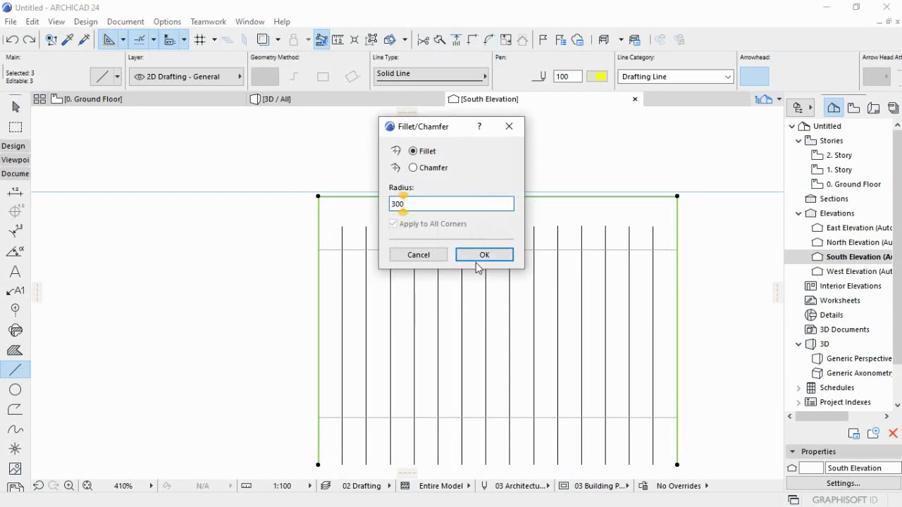
click(485, 254)
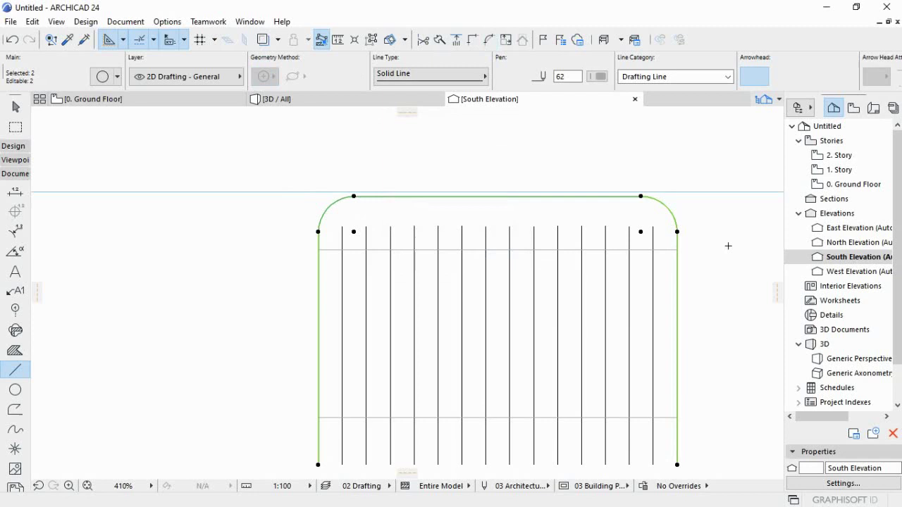
key(Escape)
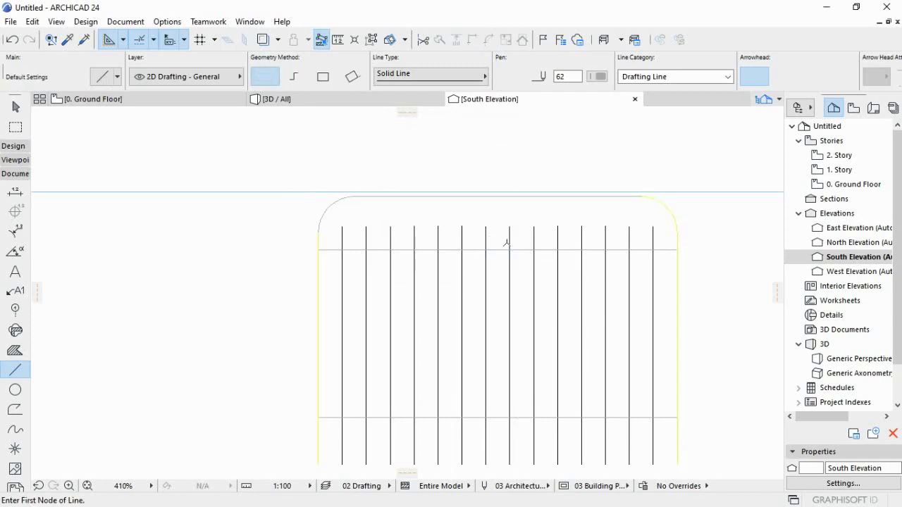
Recolor the top line and both corner arcs green with pen 80.
scroll(555, 287, down, 1)
scroll(577, 232, up, 2)
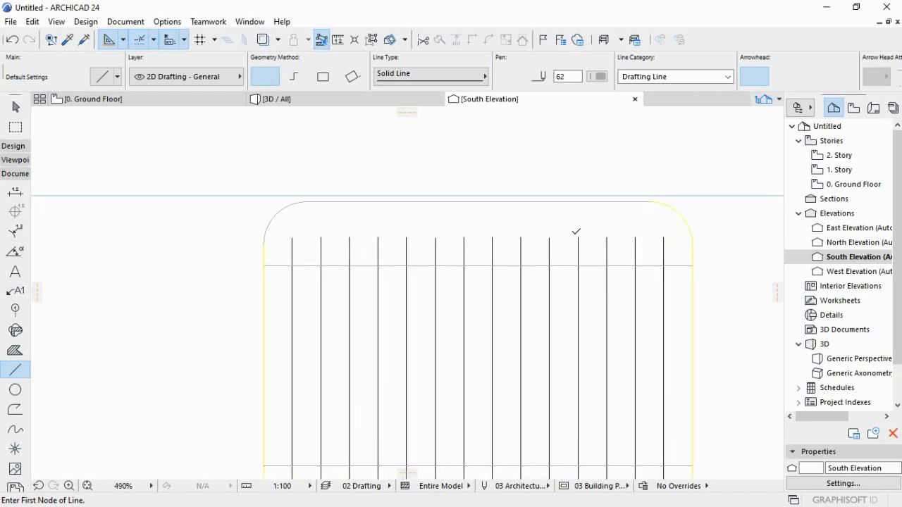
shift+click(546, 204)
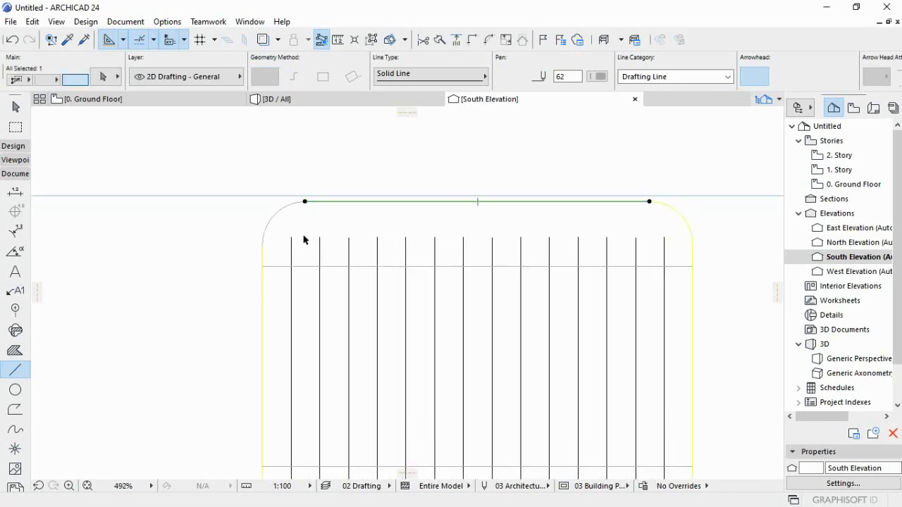
shift+click(277, 214)
shift+click(679, 213)
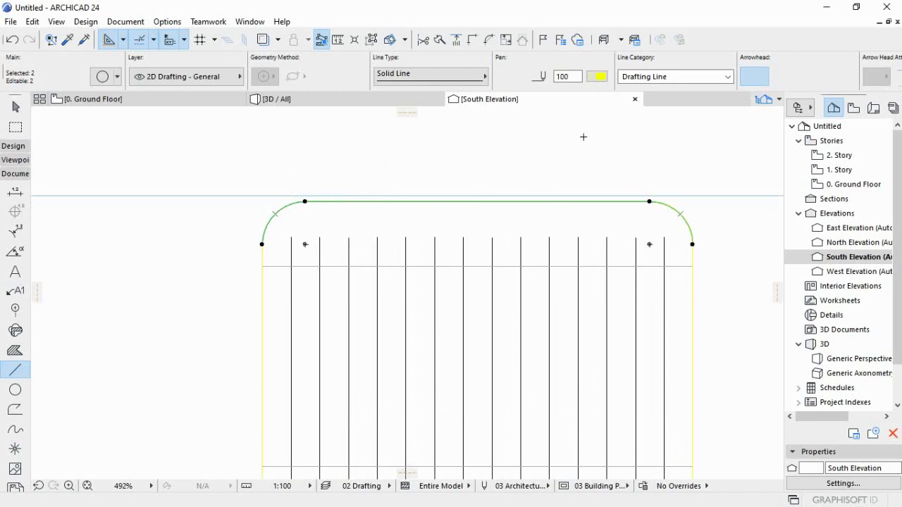
click(597, 77)
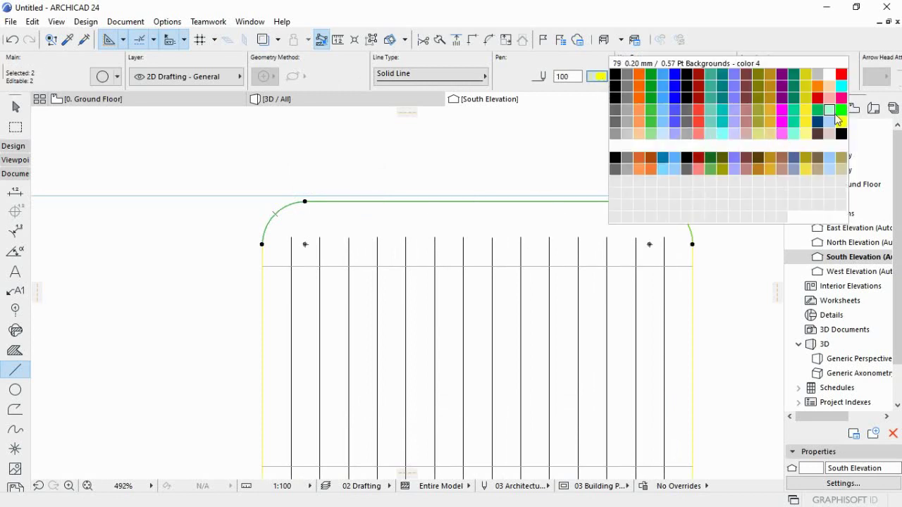
click(841, 110)
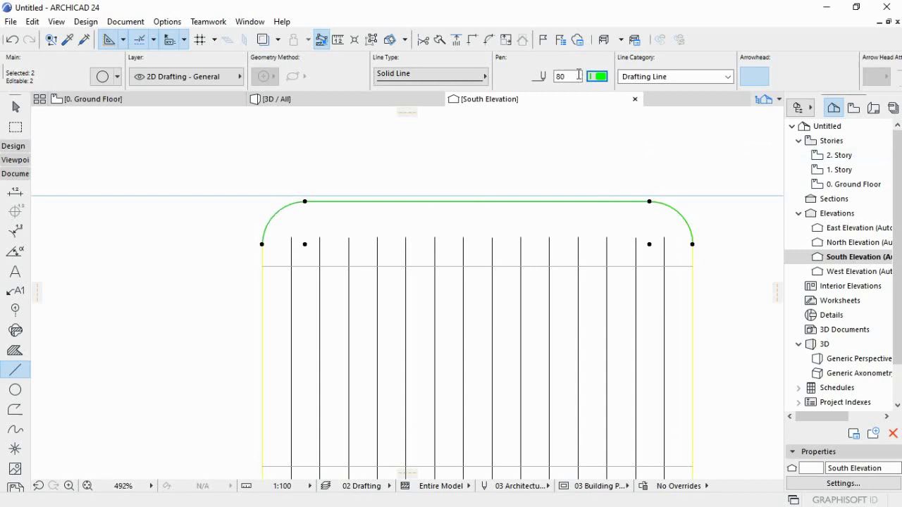
key(Escape)
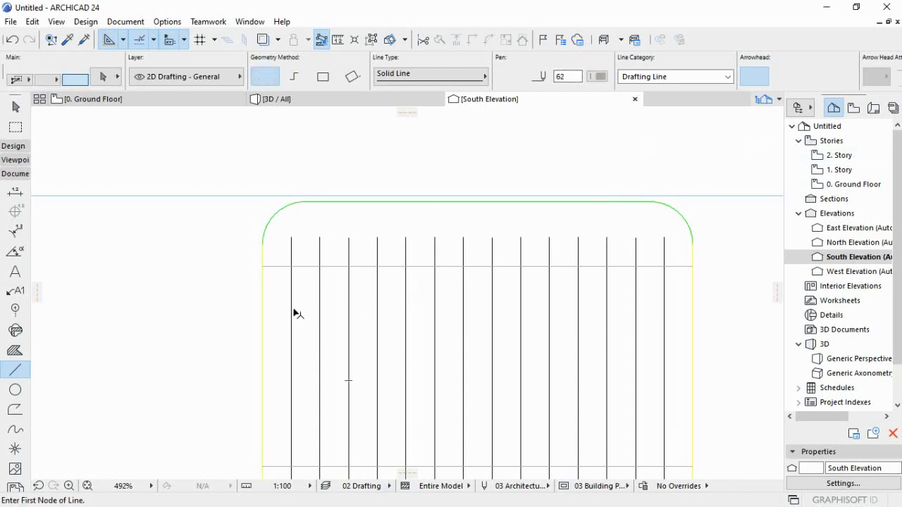
scroll(289, 251, down, 2)
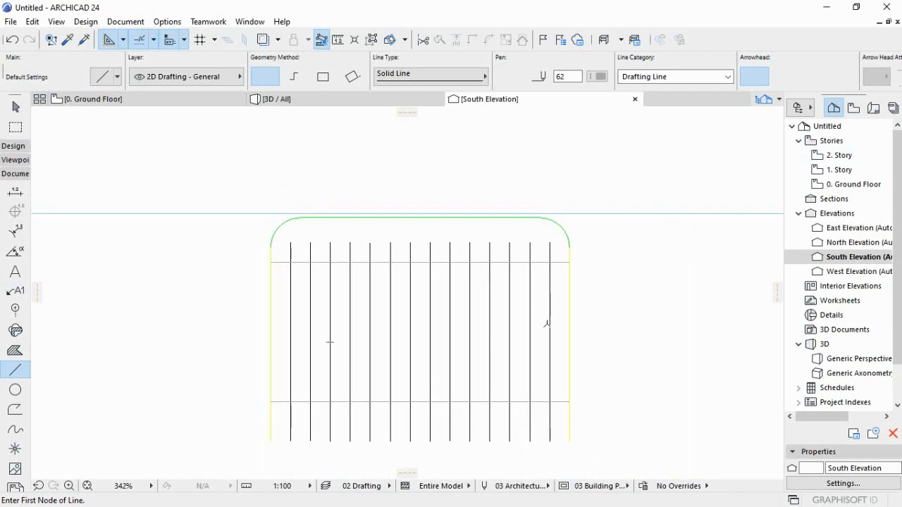
scroll(547, 324, up, 1)
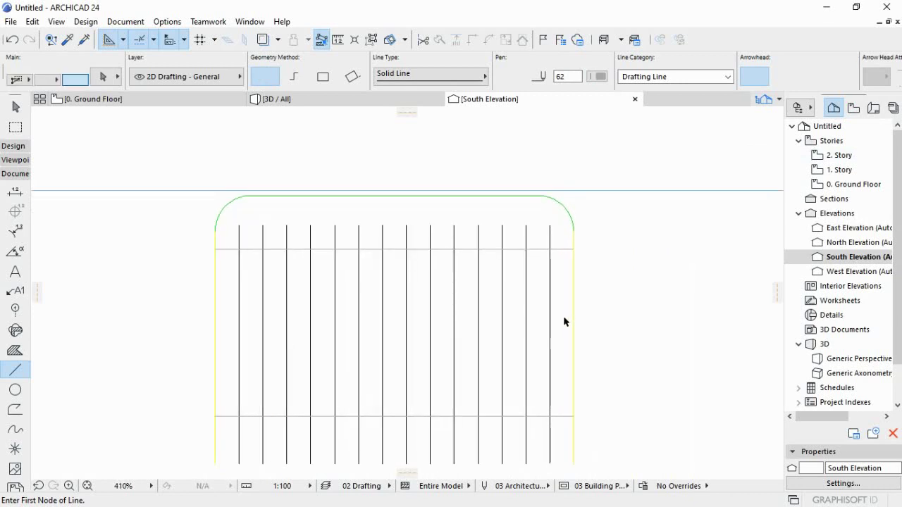
Adjust all the inner vertical bars up to the green rounded top edge.
shift+drag(564, 322, 242, 282)
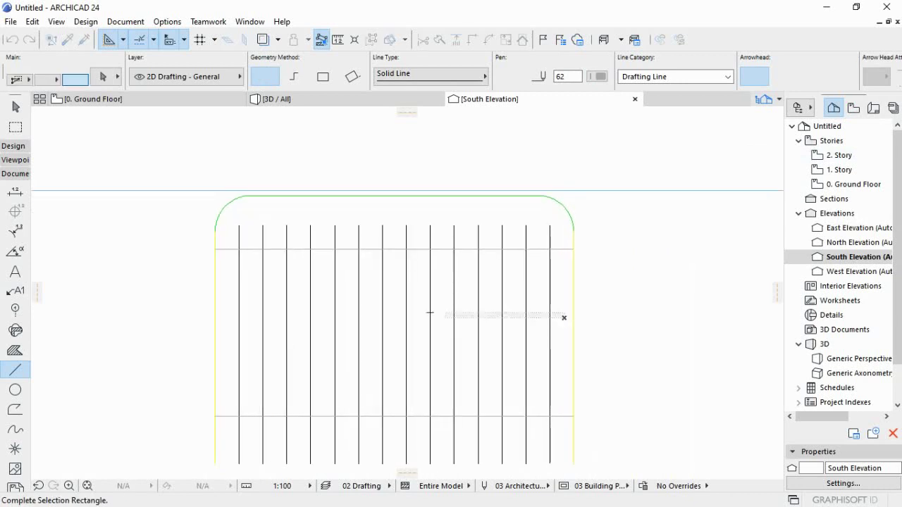
shift+click(239, 282)
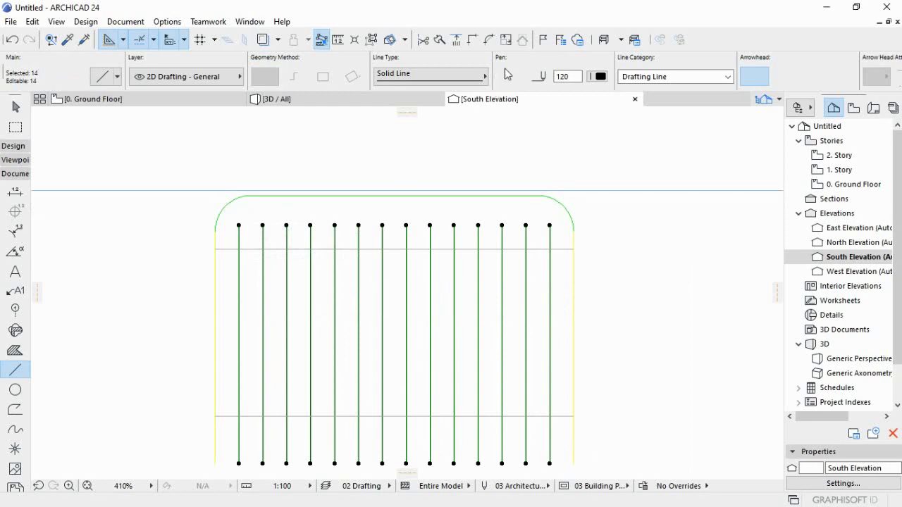
click(453, 41)
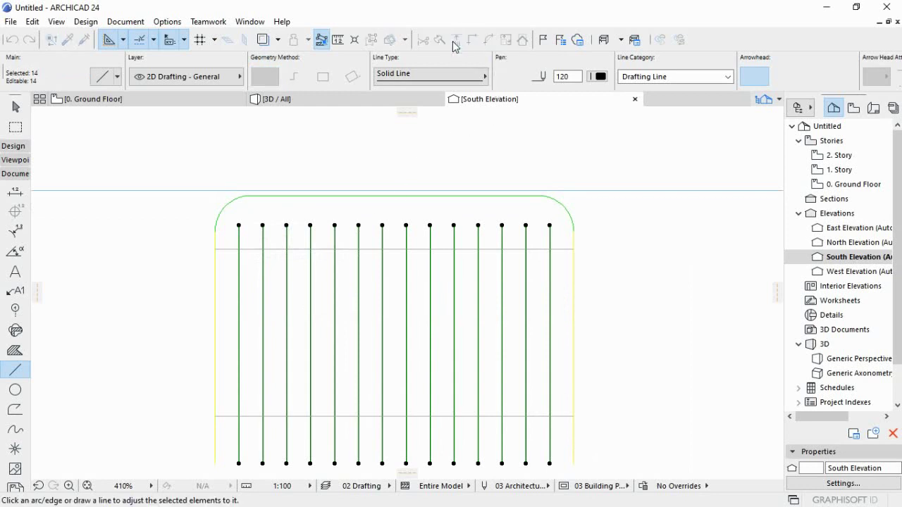
click(459, 195)
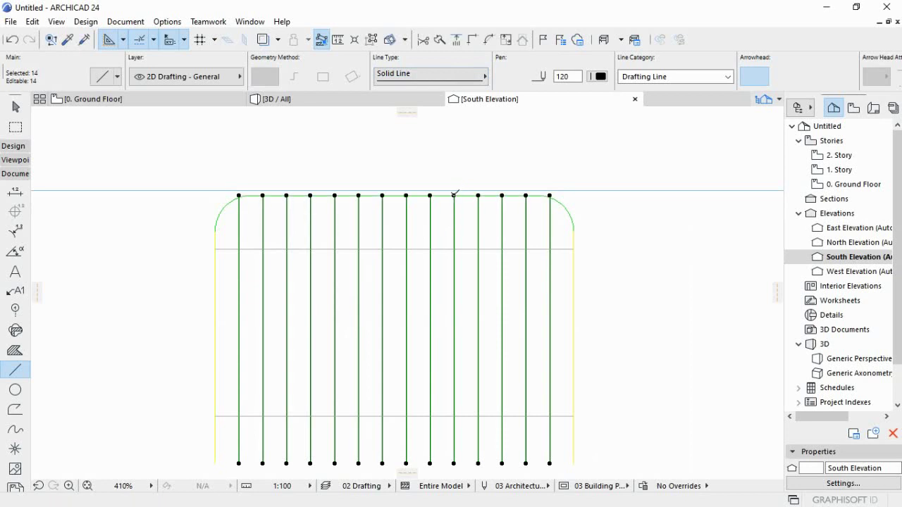
Deselect the bars and trim the short piece protruding above the top-right arc.
key(Escape)
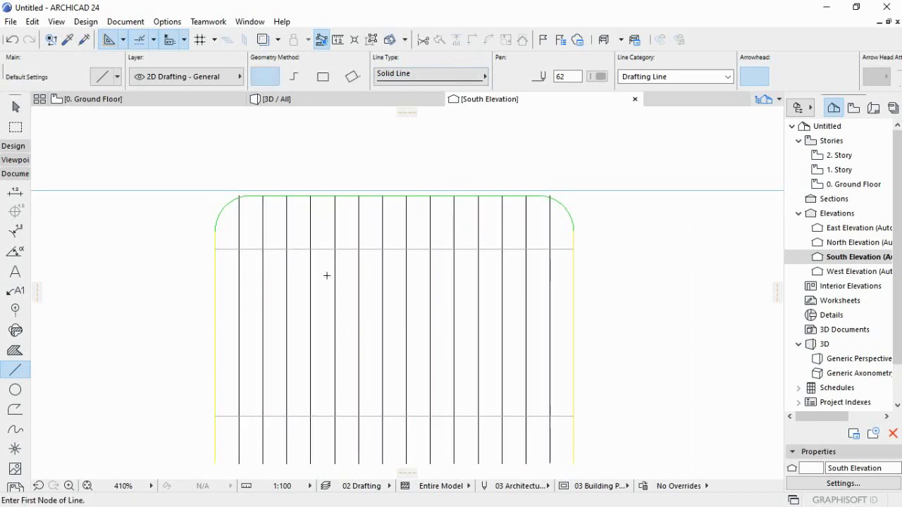
scroll(561, 205, up, 2)
scroll(564, 204, up, 2)
scroll(648, 194, up, 2)
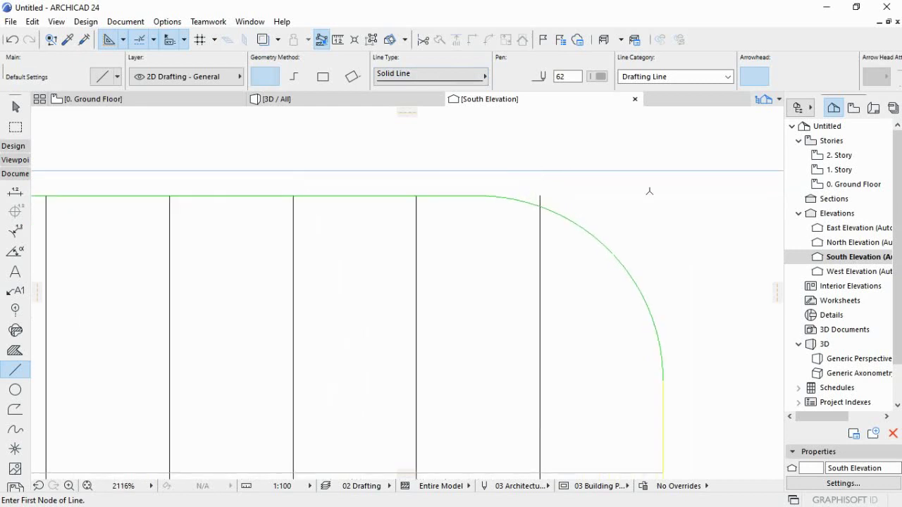
scroll(423, 285, down, 2)
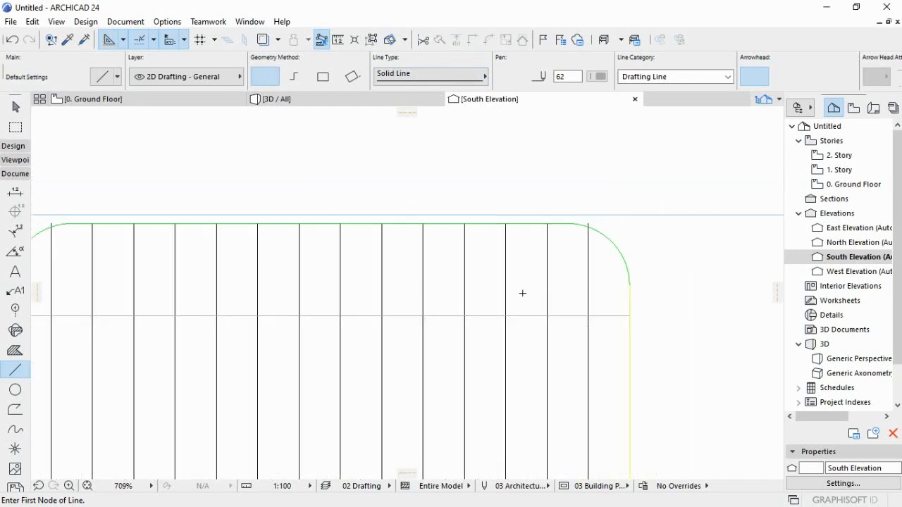
scroll(211, 262, left, 2)
scroll(191, 242, up, 2)
scroll(232, 224, up, 2)
scroll(279, 209, up, 1)
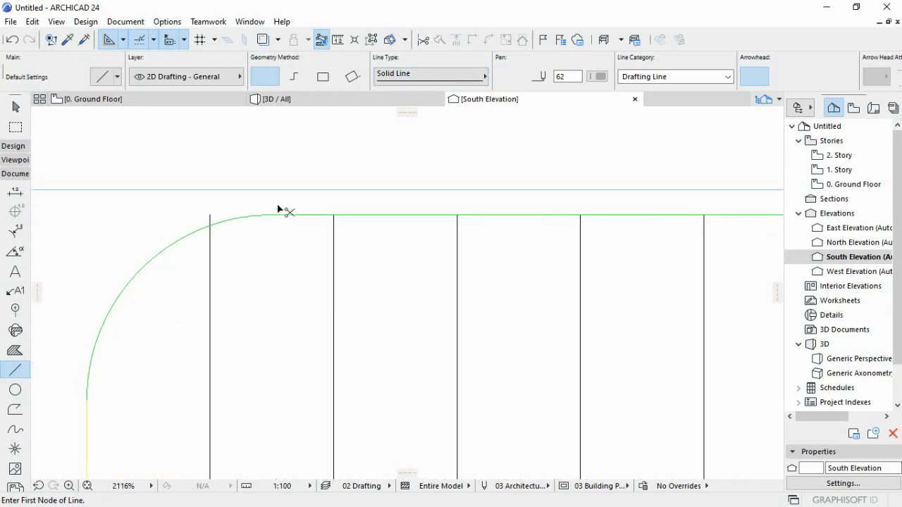
scroll(215, 215, up, 2)
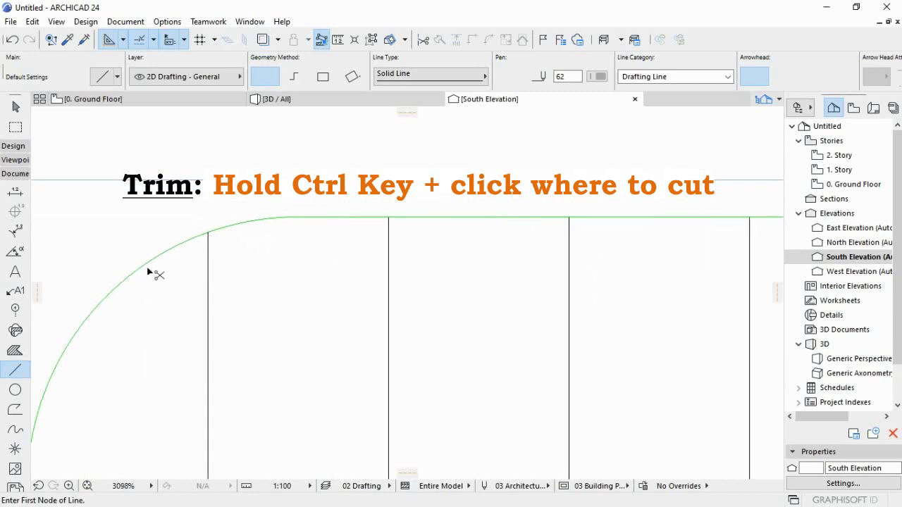
scroll(167, 244, down, 2)
scroll(451, 258, down, 2)
scroll(354, 322, down, 2)
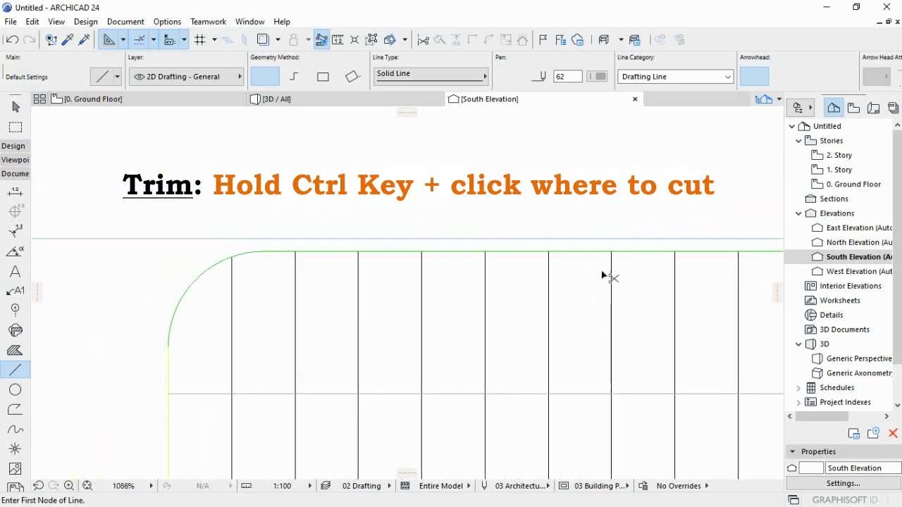
scroll(443, 289, down, 2)
scroll(238, 292, down, 2)
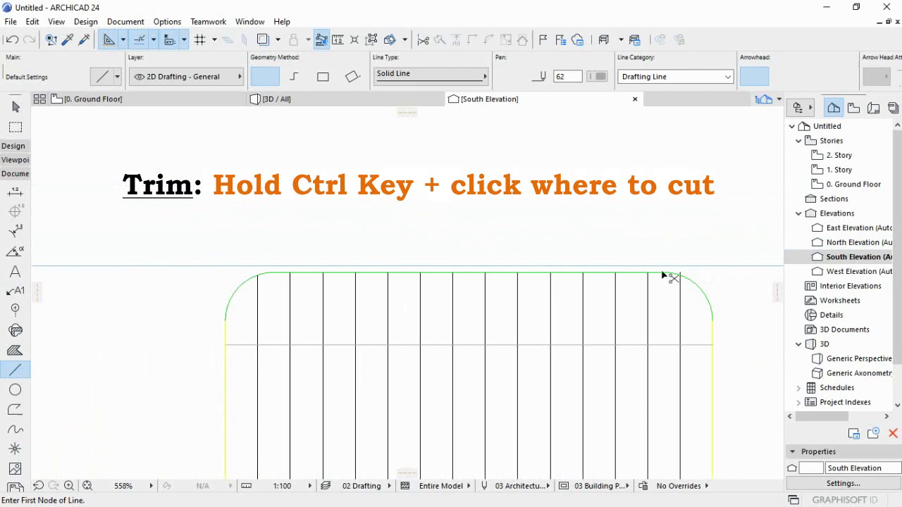
scroll(664, 274, up, 2)
scroll(709, 266, up, 1)
scroll(695, 276, up, 2)
scroll(685, 282, up, 1)
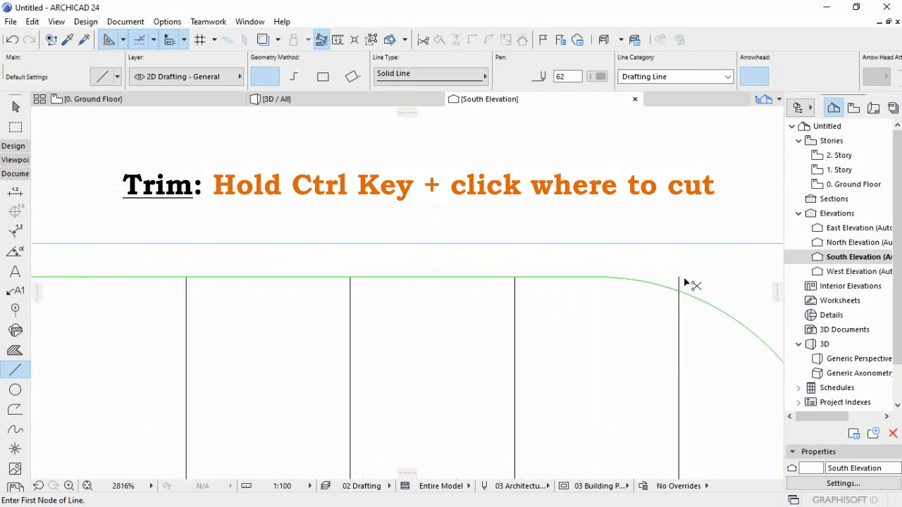
ctrl+click(684, 281)
scroll(647, 270, down, 4)
scroll(647, 270, down, 2)
scroll(232, 141, down, 1)
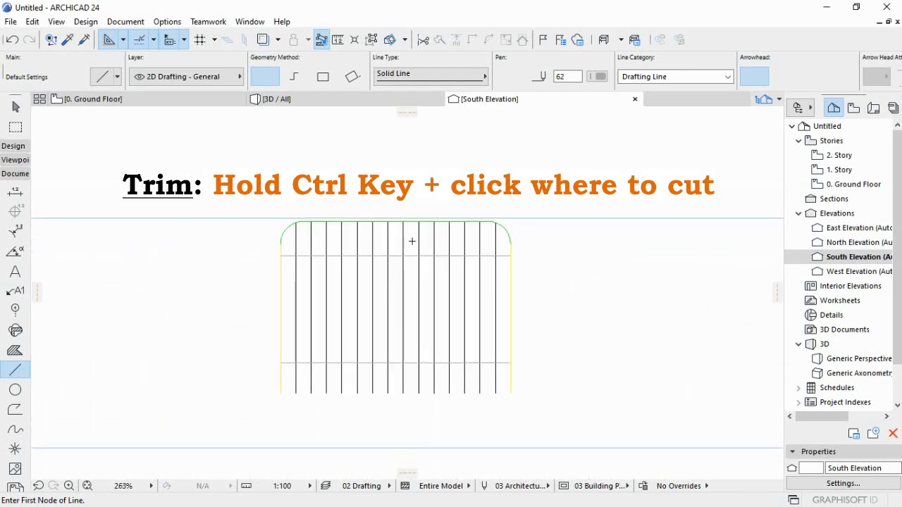
scroll(463, 308, up, 1)
scroll(463, 308, down, 1)
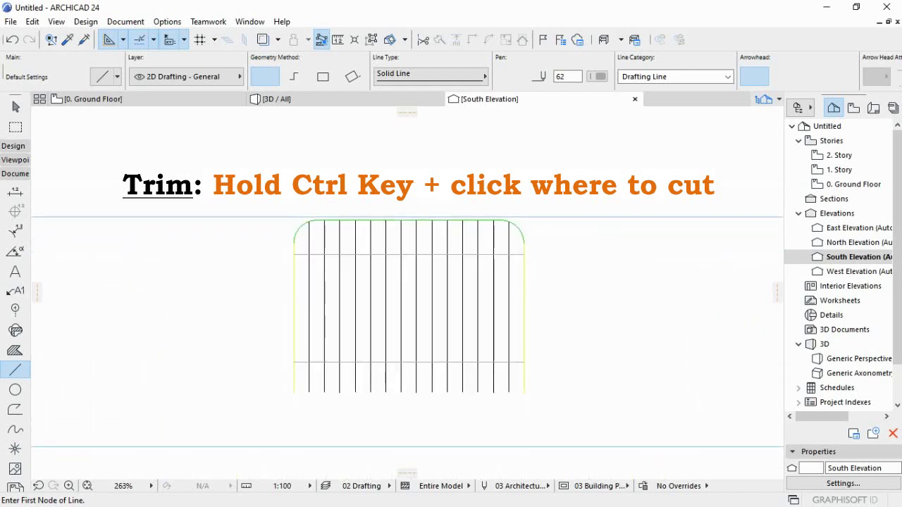
scroll(463, 308, up, 1)
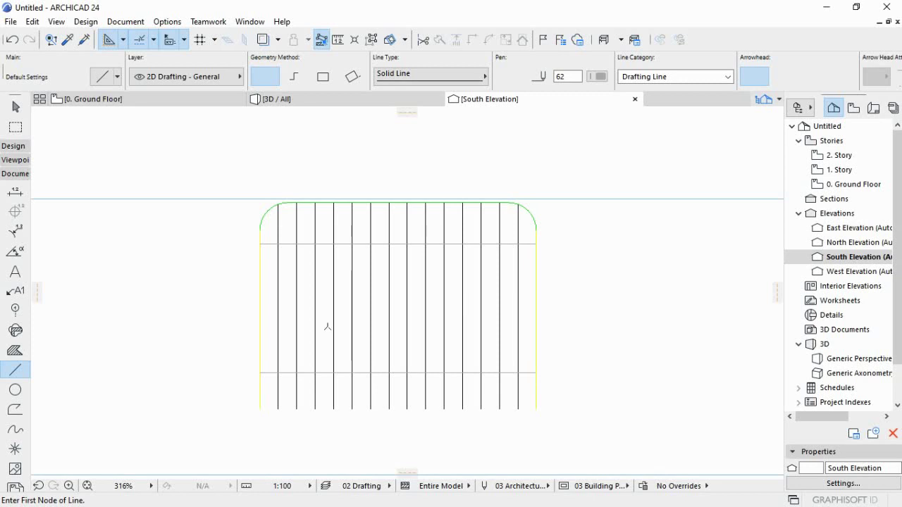
Select both horizontal rails and move their right end nodes onto the right side edge.
scroll(267, 246, up, 2)
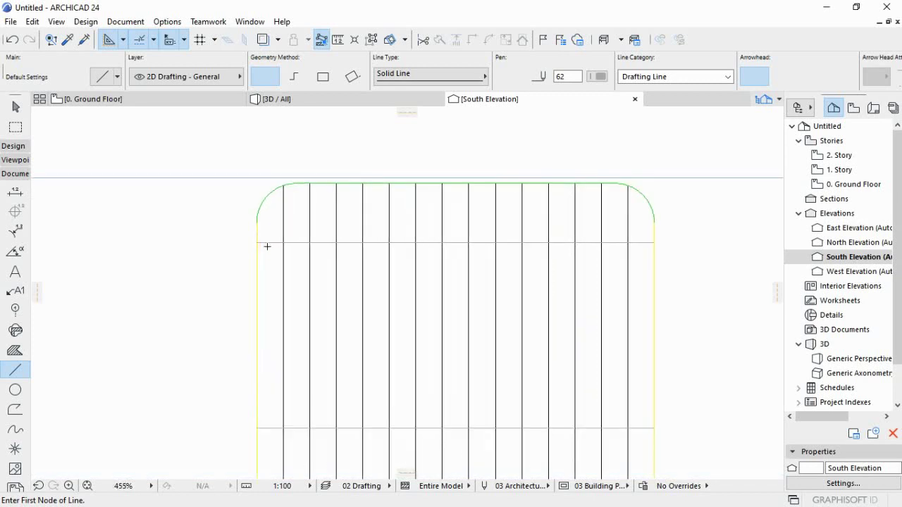
scroll(267, 246, down, 2)
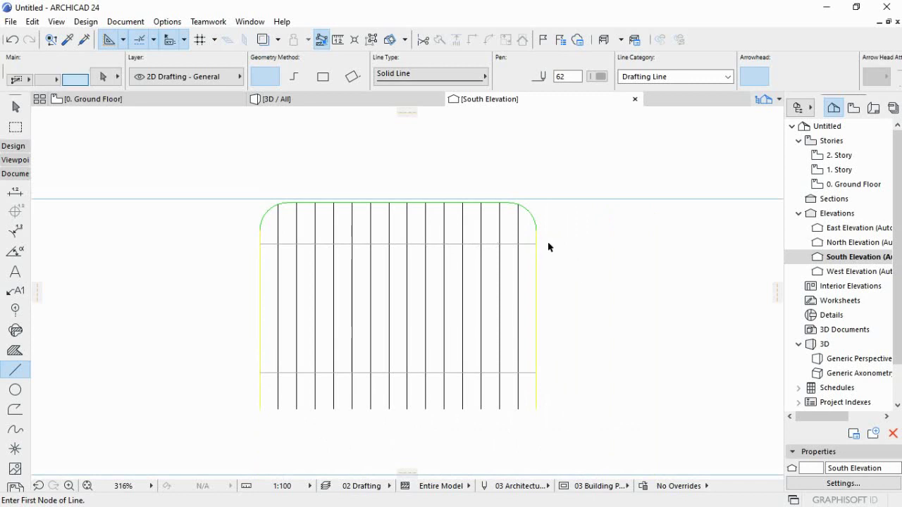
scroll(543, 243, up, 2)
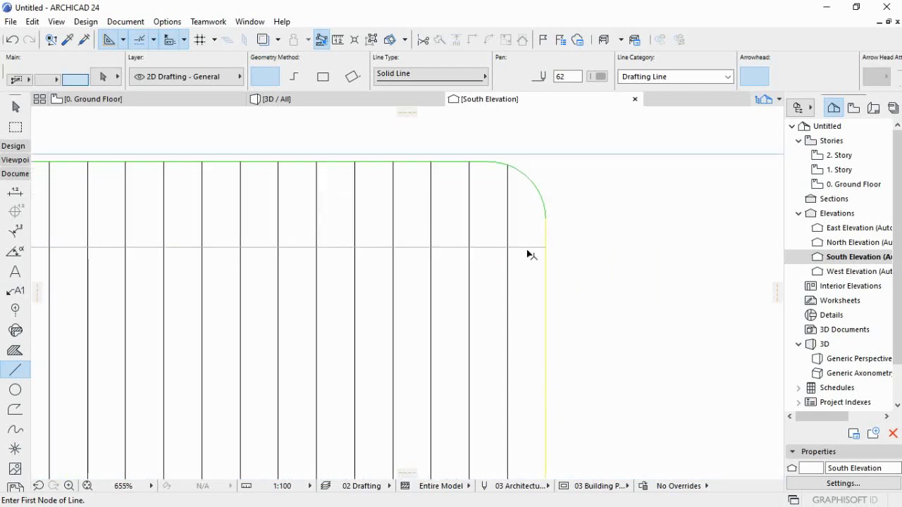
click(533, 250)
scroll(586, 236, down, 2)
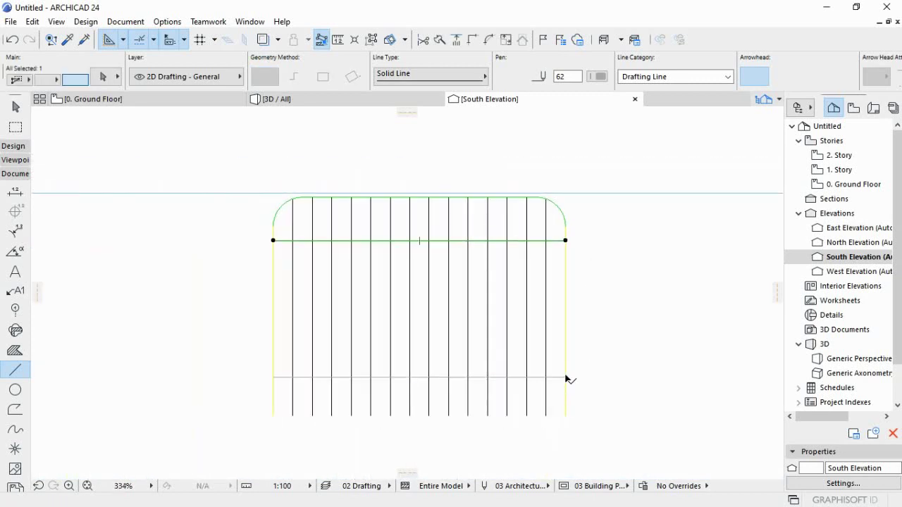
click(565, 378)
scroll(564, 378, up, 2)
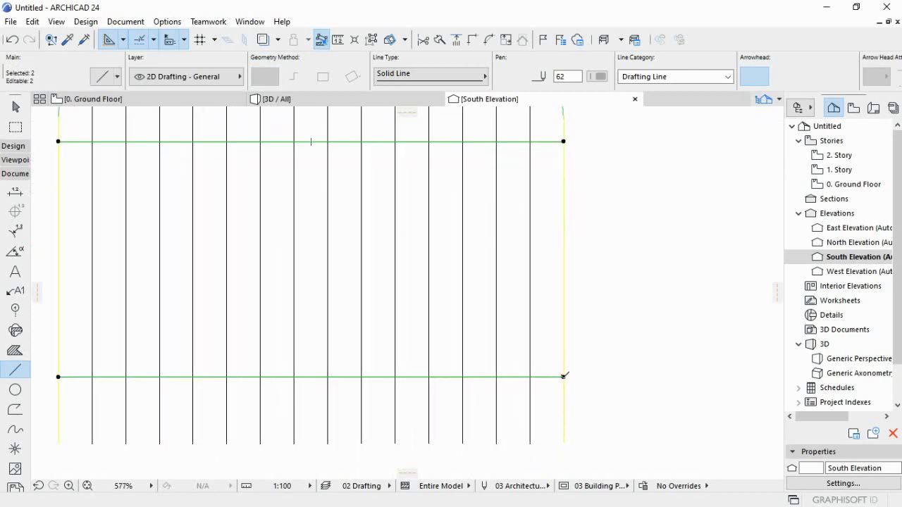
click(564, 377)
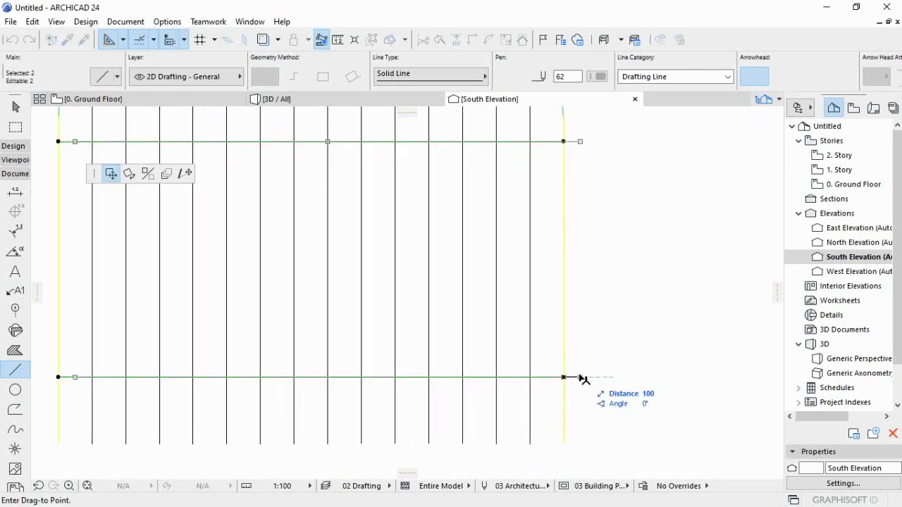
click(185, 173)
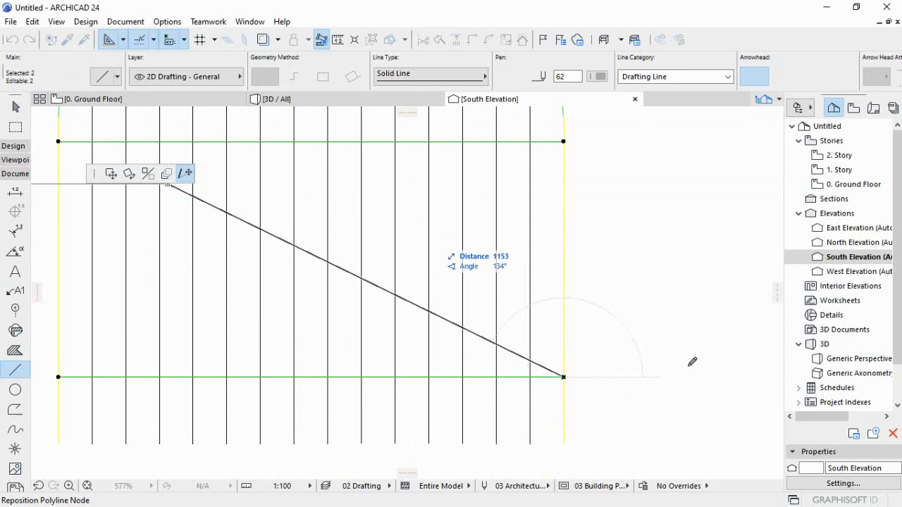
scroll(594, 371, up, 3)
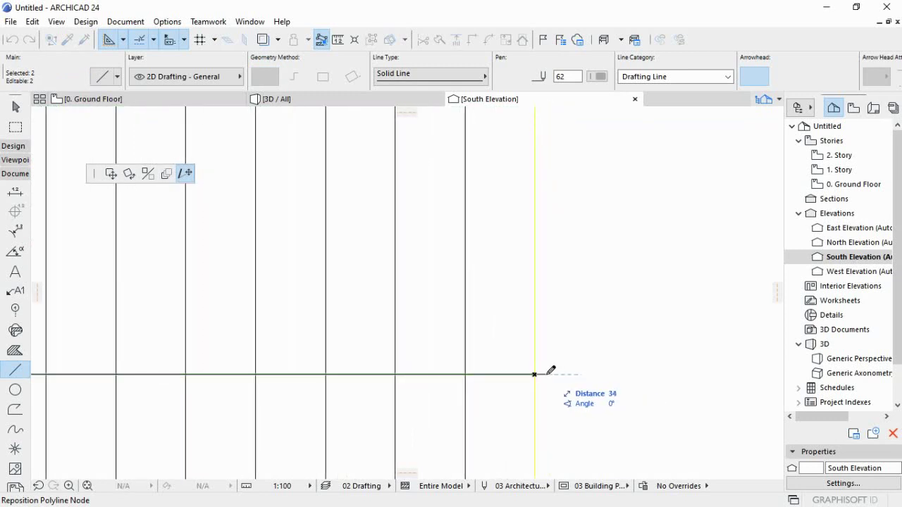
click(547, 373)
scroll(546, 340, down, 2)
scroll(559, 298, down, 2)
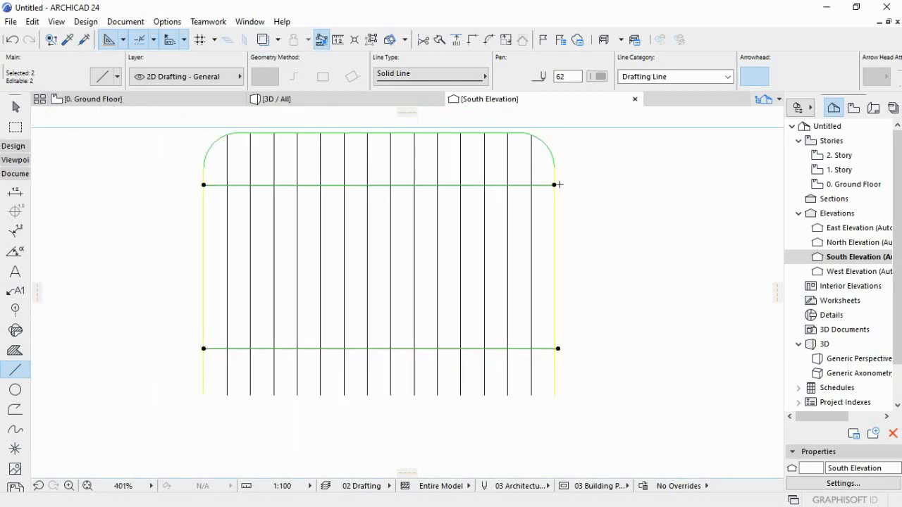
scroll(554, 183, up, 2)
click(549, 185)
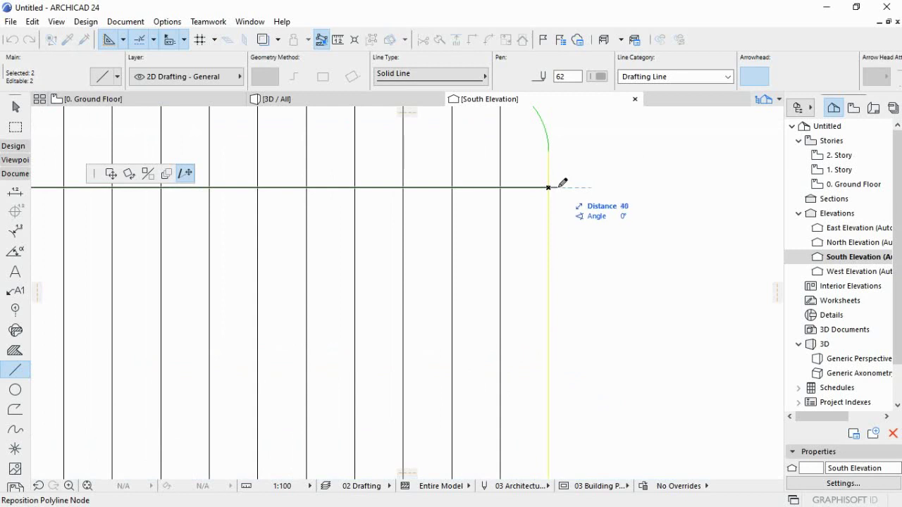
click(557, 187)
Move the left end nodes of the upper and lower rails onto the left side edge.
scroll(582, 235, down, 3)
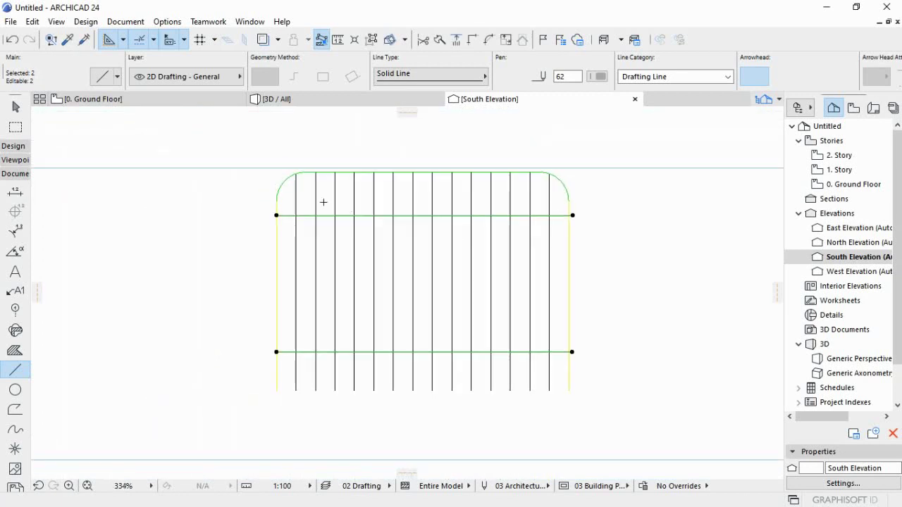
scroll(275, 217, up, 3)
scroll(286, 218, up, 2)
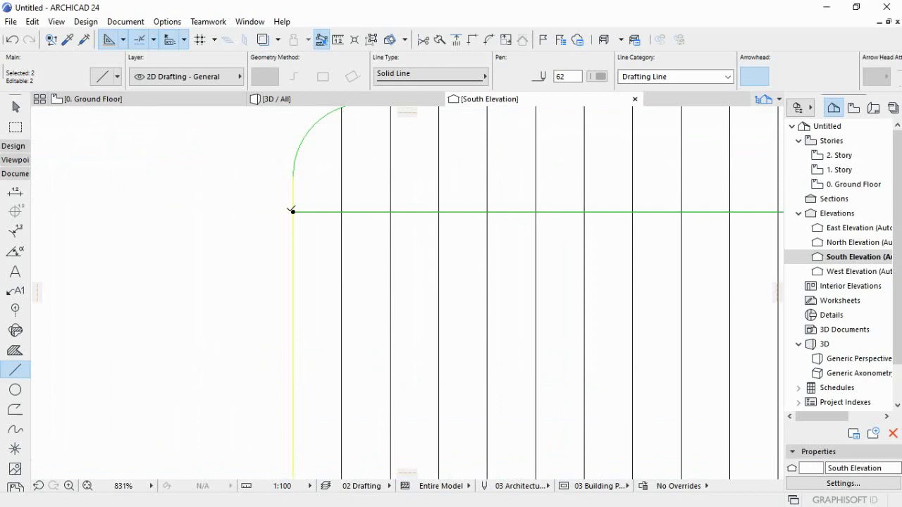
click(292, 210)
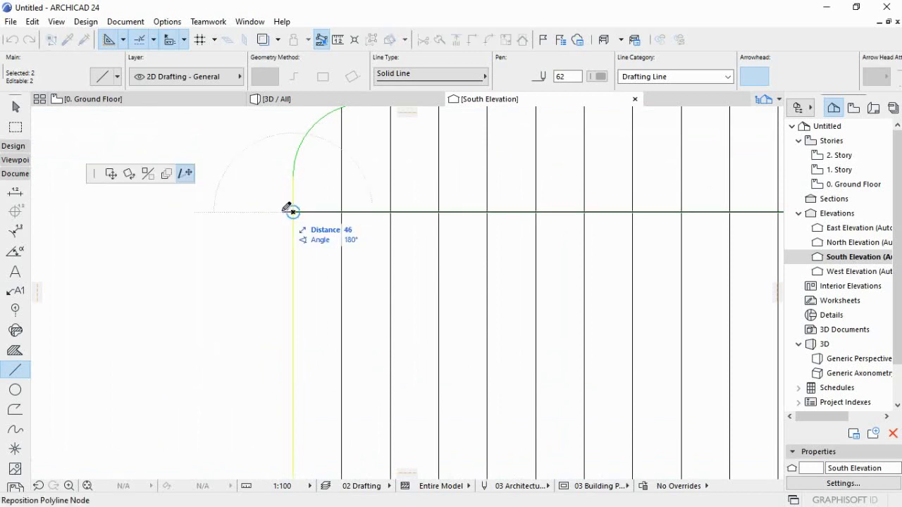
click(292, 211)
scroll(282, 204, down, 4)
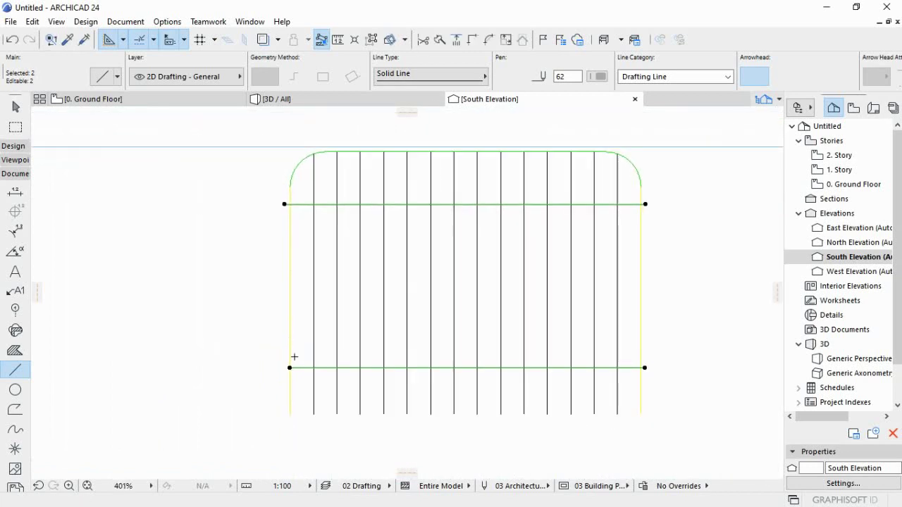
scroll(293, 361, up, 2)
scroll(293, 361, up, 2)
click(289, 367)
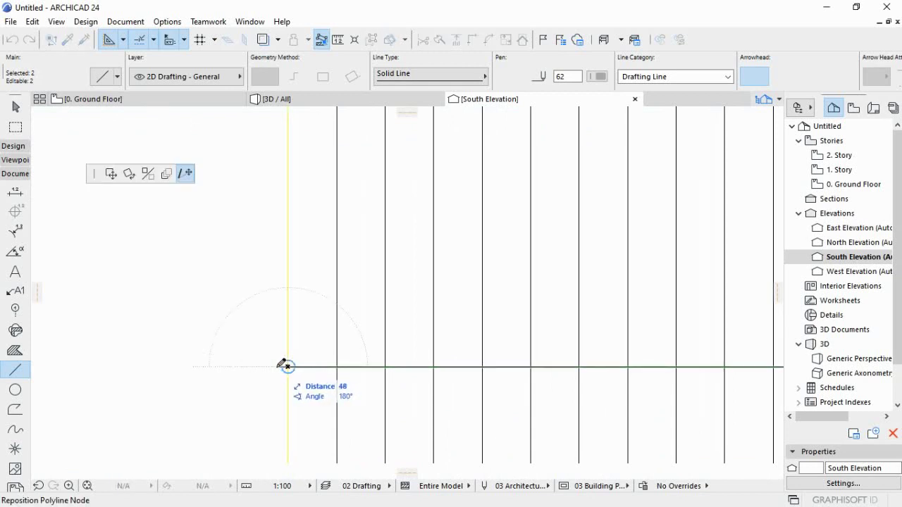
click(276, 366)
scroll(236, 350, down, 3)
scroll(230, 300, down, 1)
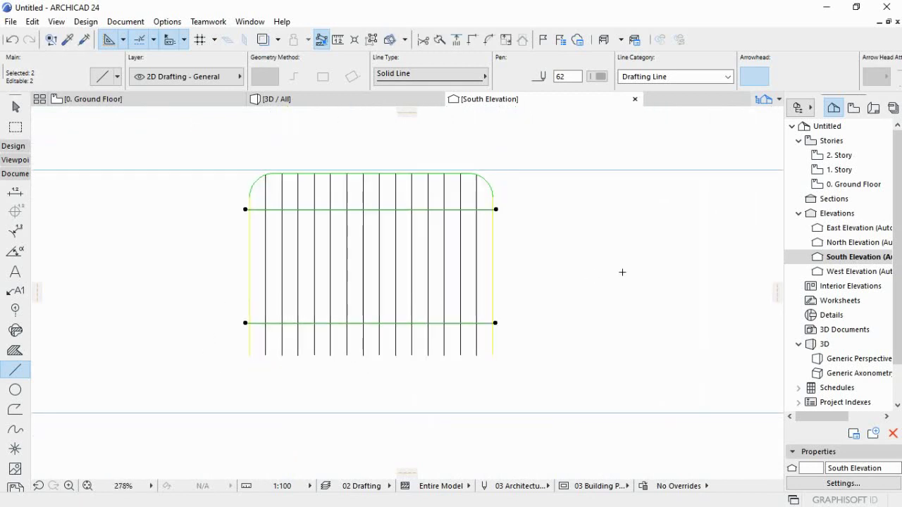
Select all the fence lines plus the top-left and top-right rounded corner arcs.
key(Escape)
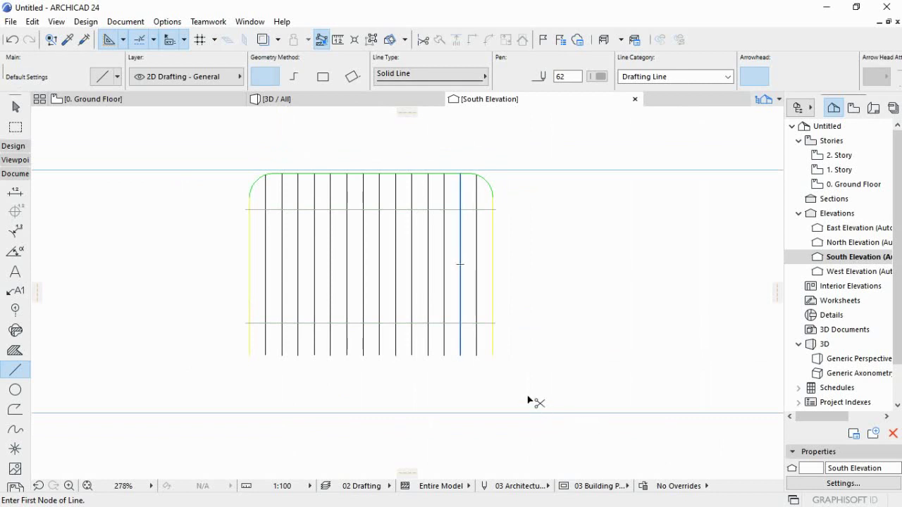
key(ctrl+a)
scroll(268, 169, up, 2)
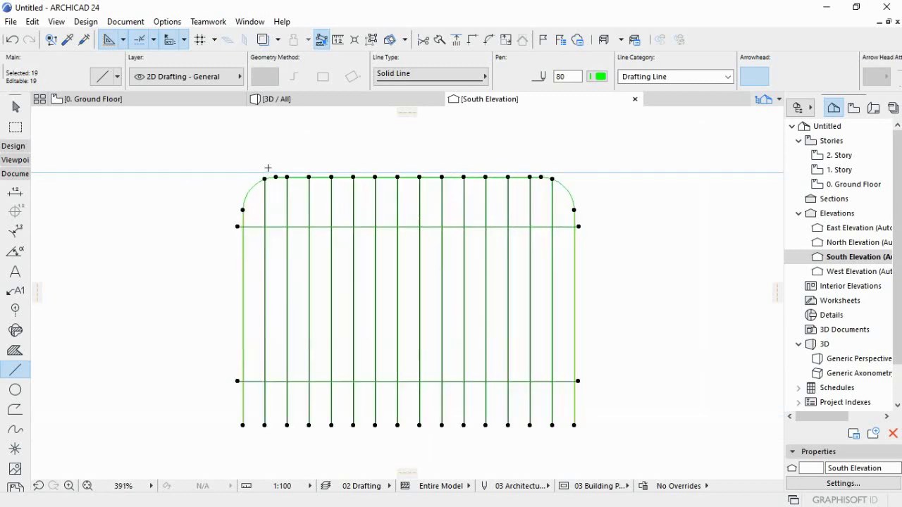
scroll(268, 170, up, 3)
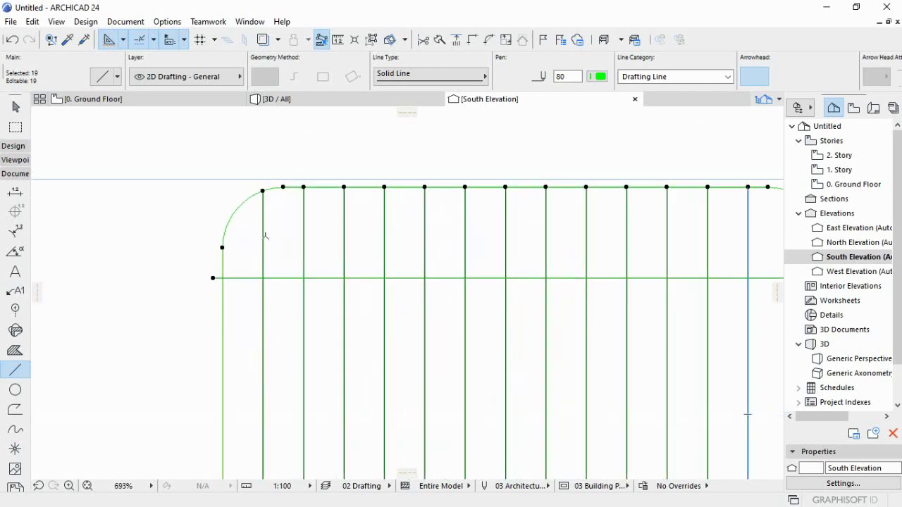
click(248, 200)
scroll(179, 238, down, 3)
scroll(538, 255, down, 2)
scroll(451, 232, up, 2)
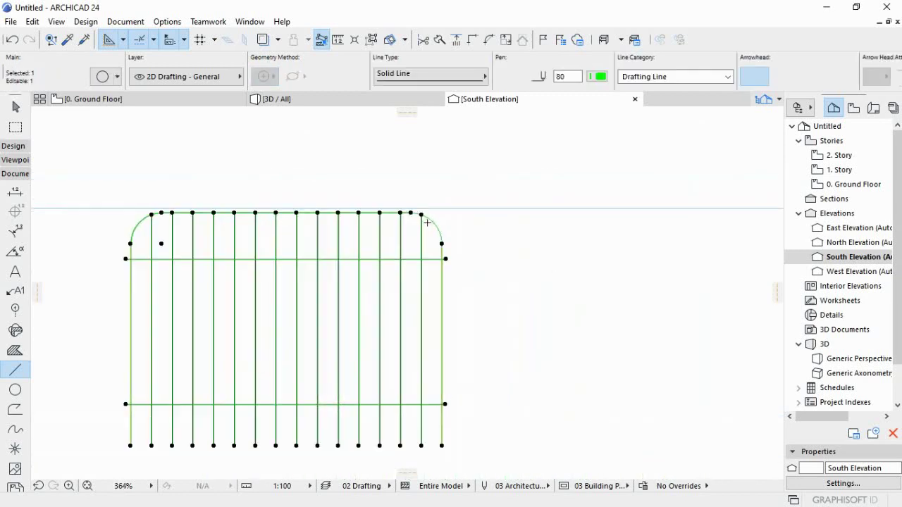
scroll(451, 233, up, 4)
key(ctrl+a)
shift+click(446, 224)
scroll(550, 282, down, 6)
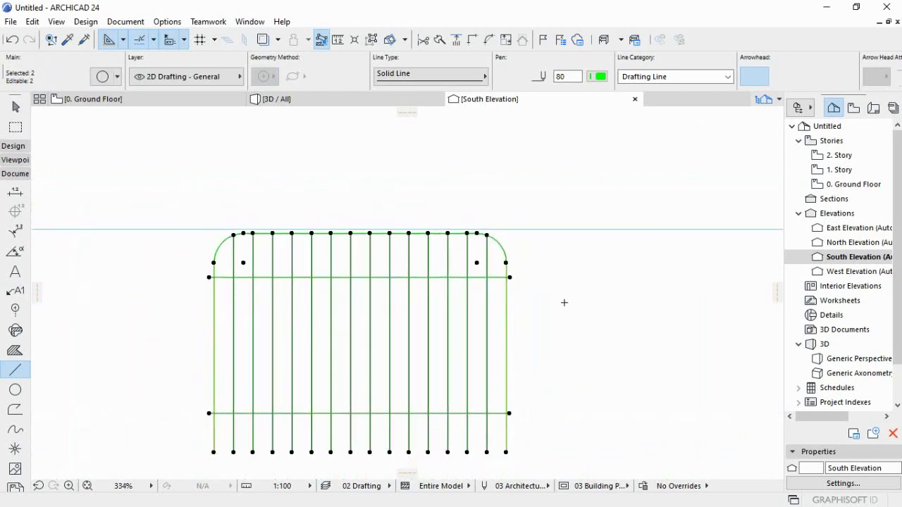
scroll(459, 230, up, 2)
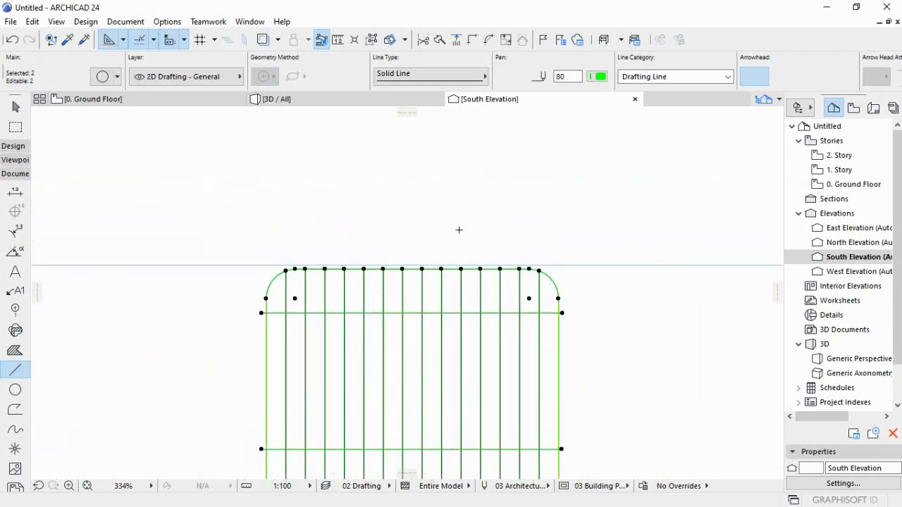
scroll(465, 224, up, 2)
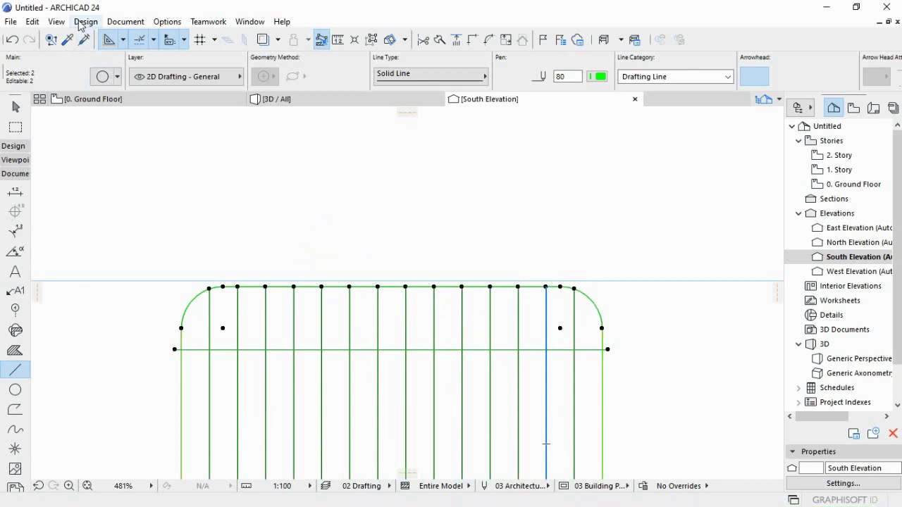
Start TrussMaker's Create Truss on the selection using Hollow section profiles.
click(83, 22)
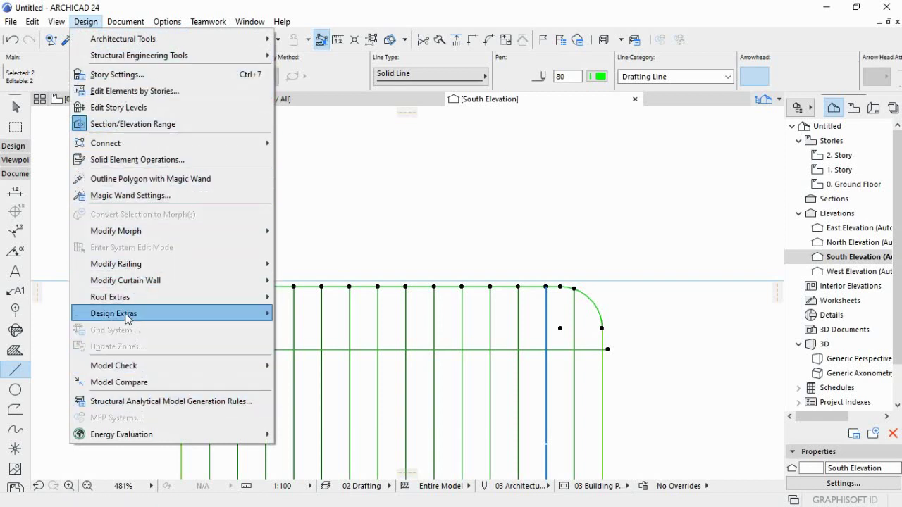
mouse_move(113, 313)
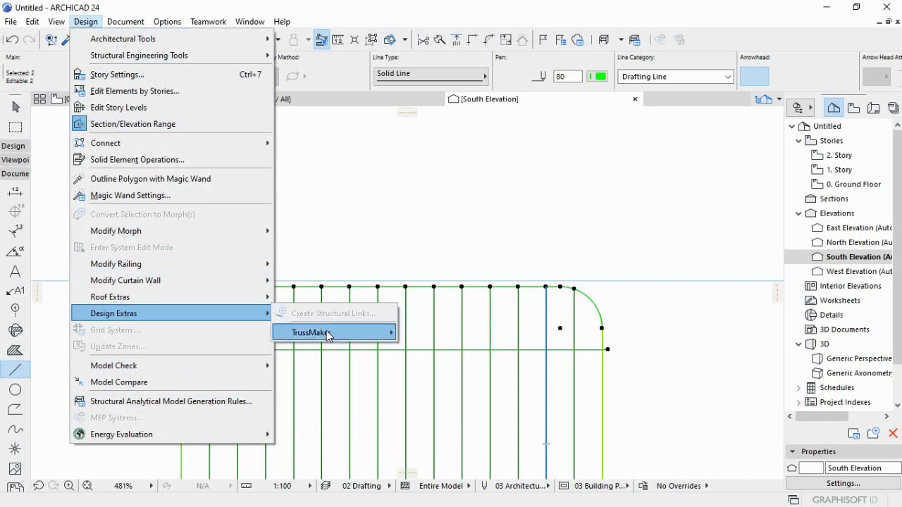
mouse_move(311, 332)
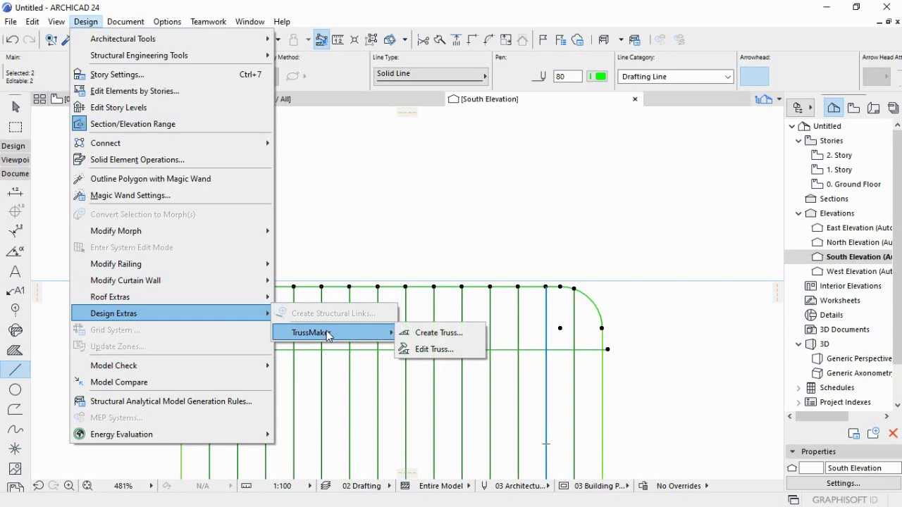
click(442, 336)
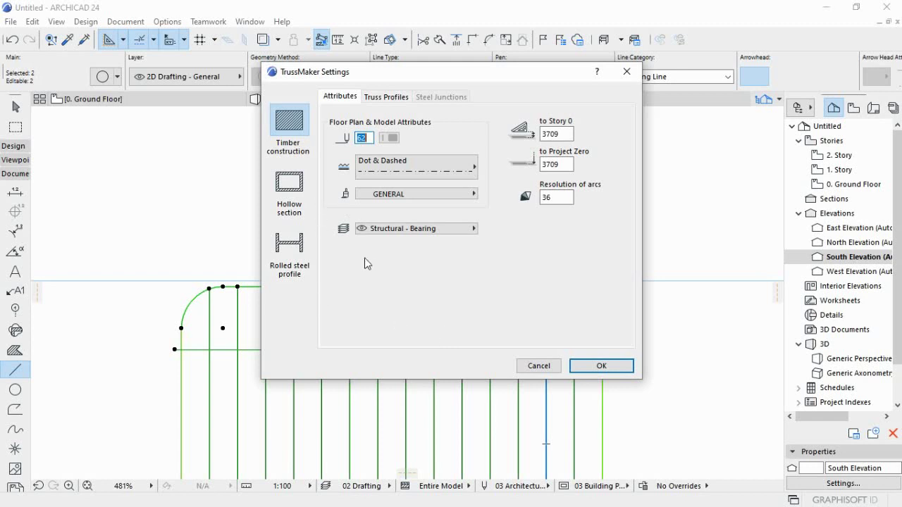
click(289, 182)
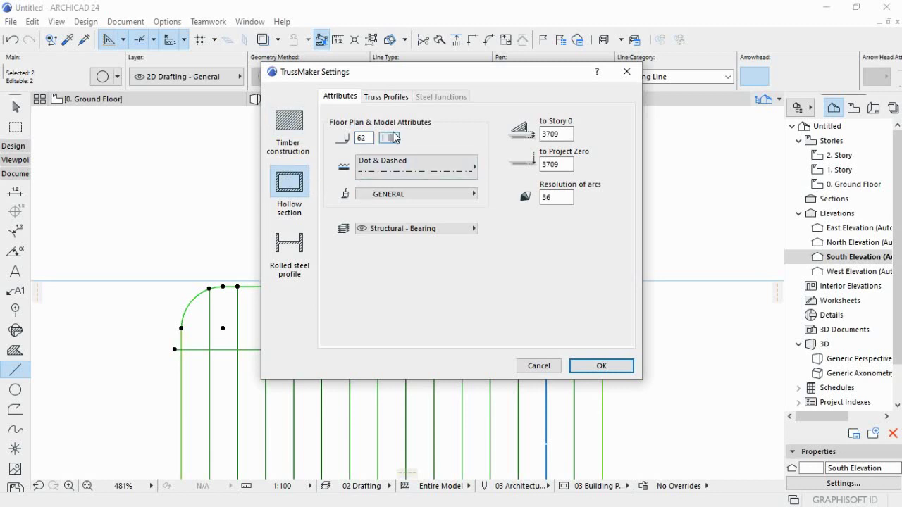
click(378, 99)
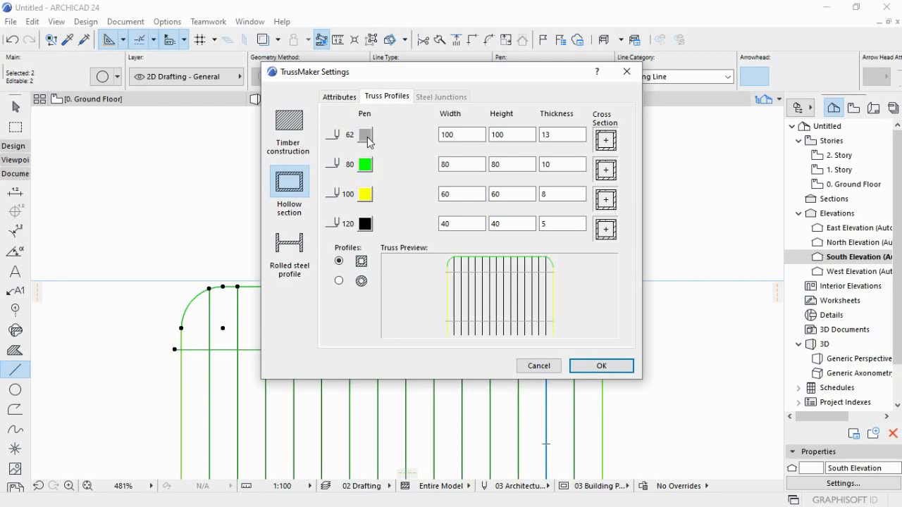
Set the pen 62 profile to width 40, height 40, thickness 5.
click(453, 134)
key(BackSpace)
key(BackSpace)
key(BackSpace)
text(40)
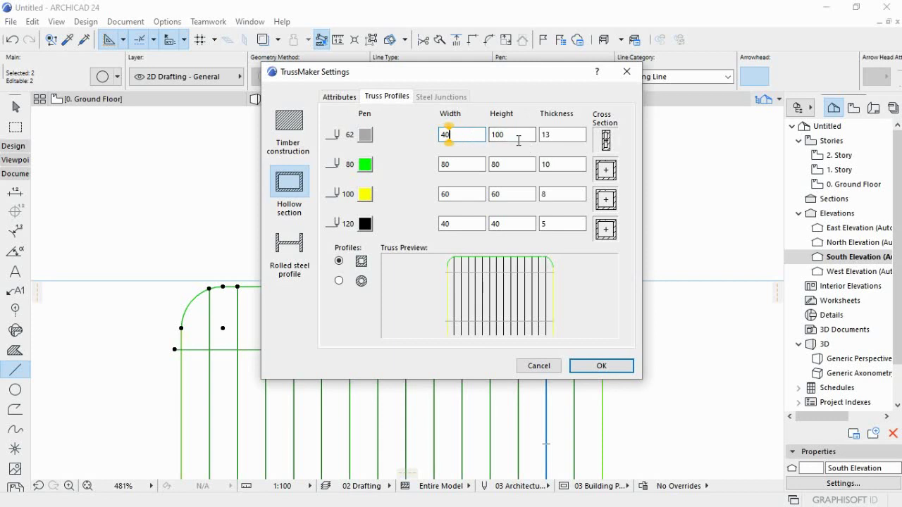
click(499, 135)
key(Delete)
key(BackSpace)
key(BackSpace)
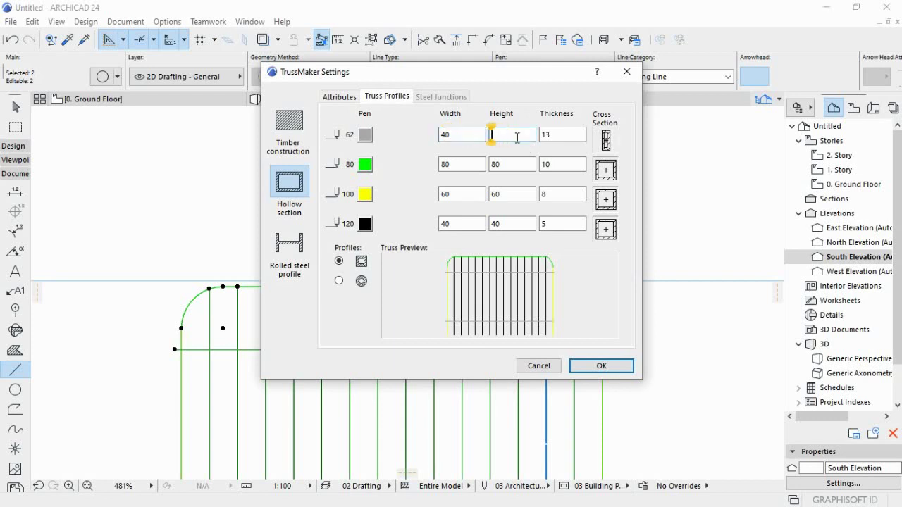
text(40)
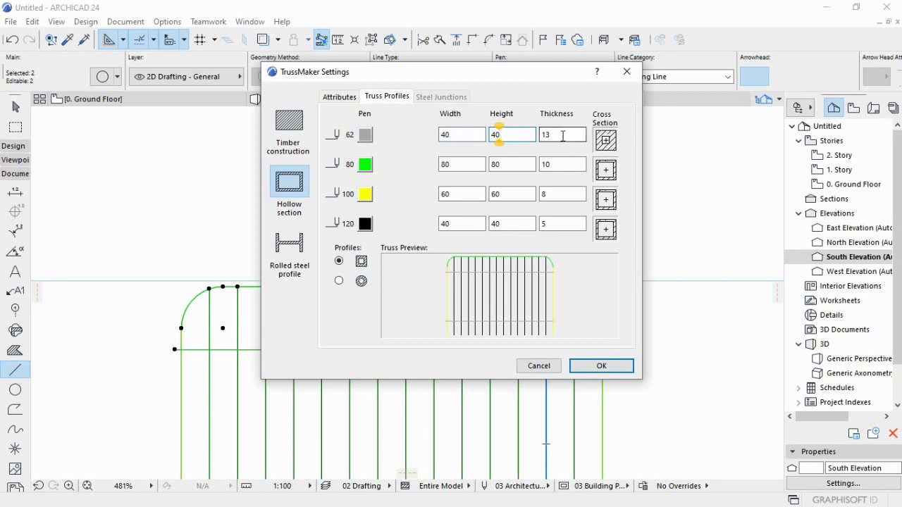
click(559, 137)
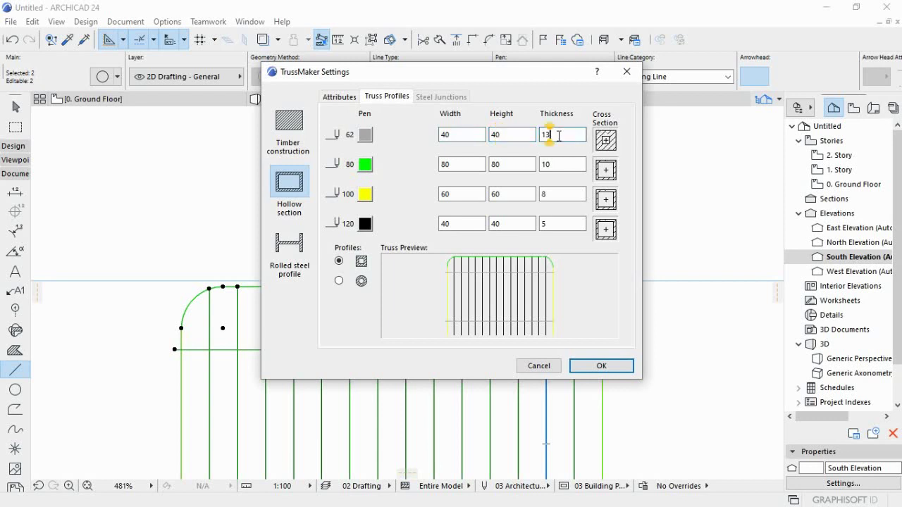
key(BackSpace)
key(BackSpace)
text(5)
Set the pen 80 profile to width 40, height 40, thickness 5.
click(459, 166)
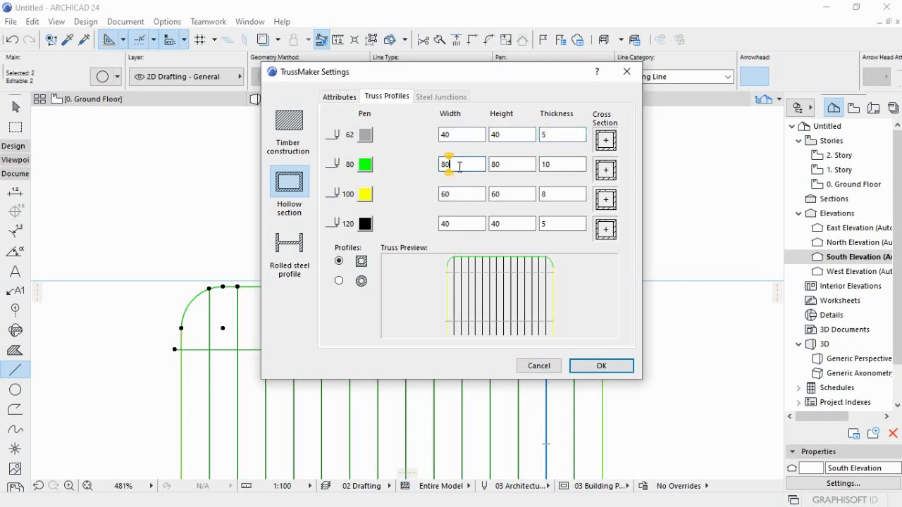
key(BackSpace)
key(BackSpace)
text(40)
click(503, 163)
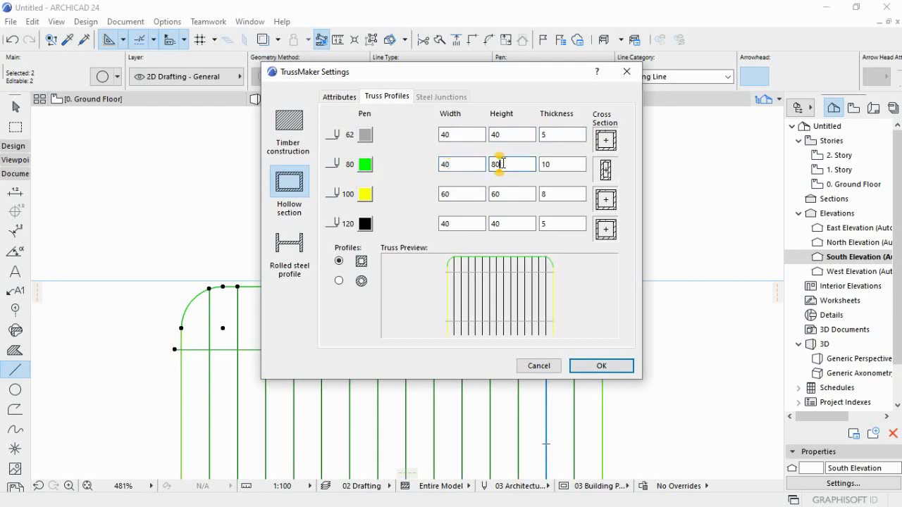
key(BackSpace)
key(BackSpace)
text(40)
click(556, 163)
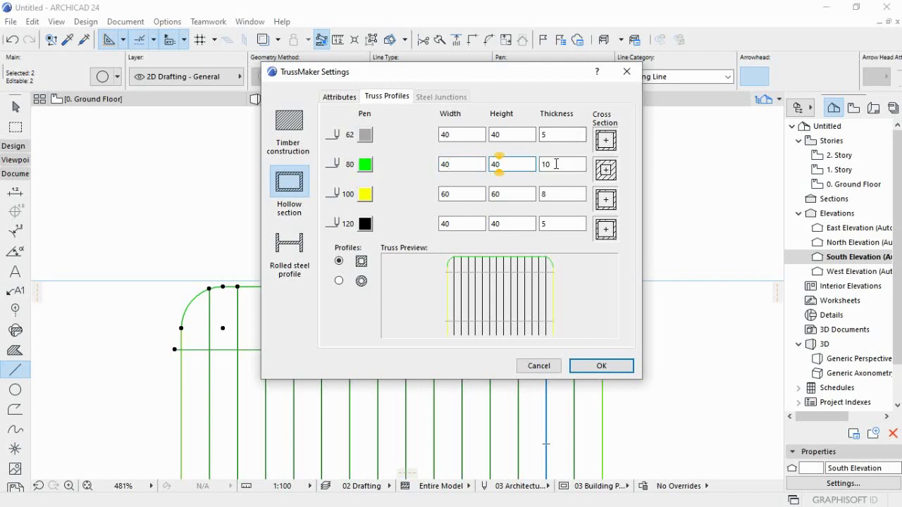
key(BackSpace)
key(BackSpace)
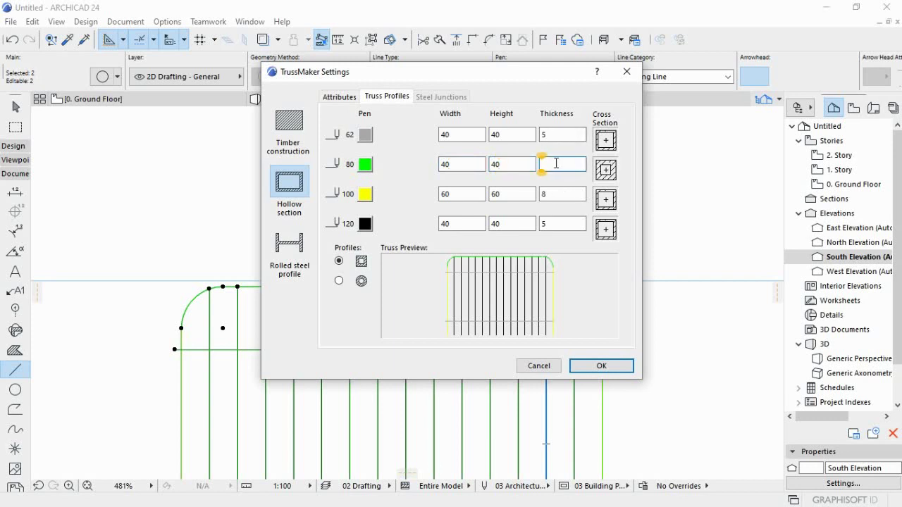
text(5)
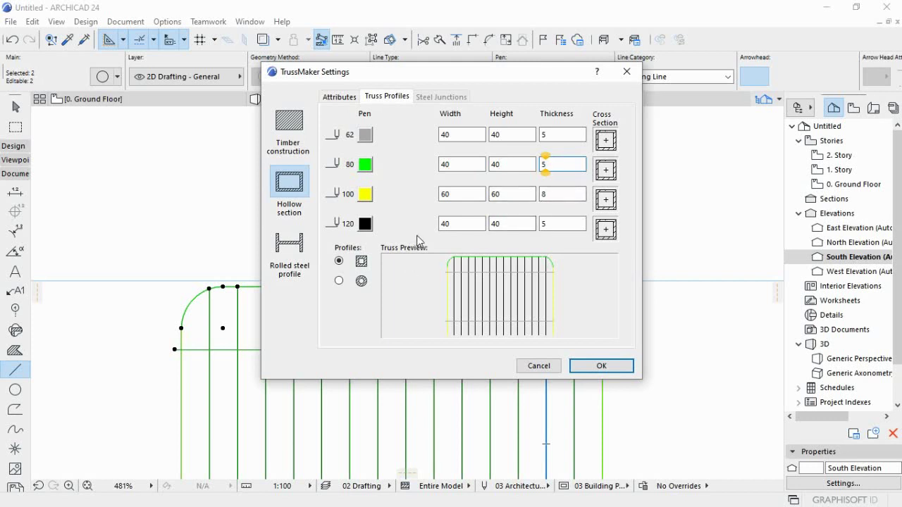
Set the pen 100 profile to width 80, height 80, thickness 13.
click(449, 194)
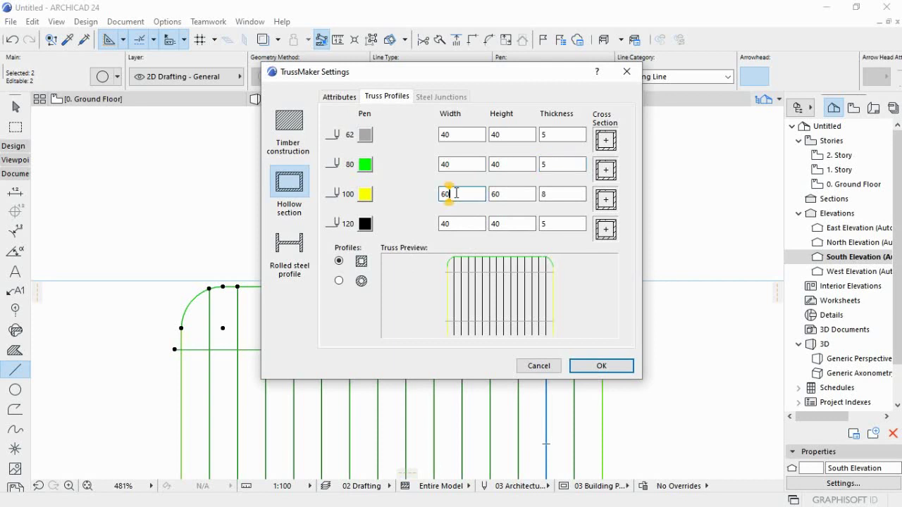
key(BackSpace)
key(BackSpace)
text(80)
click(502, 195)
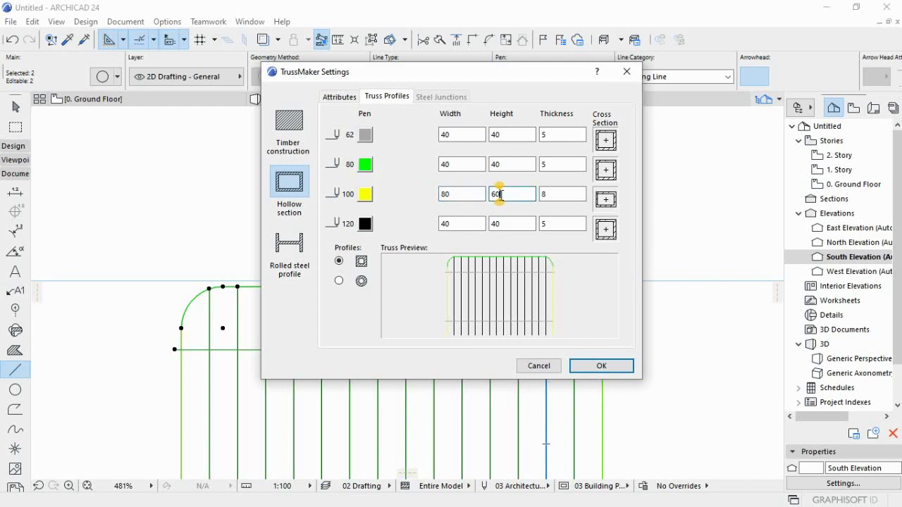
key(BackSpace)
key(BackSpace)
text(80)
click(542, 197)
key(BackSpace)
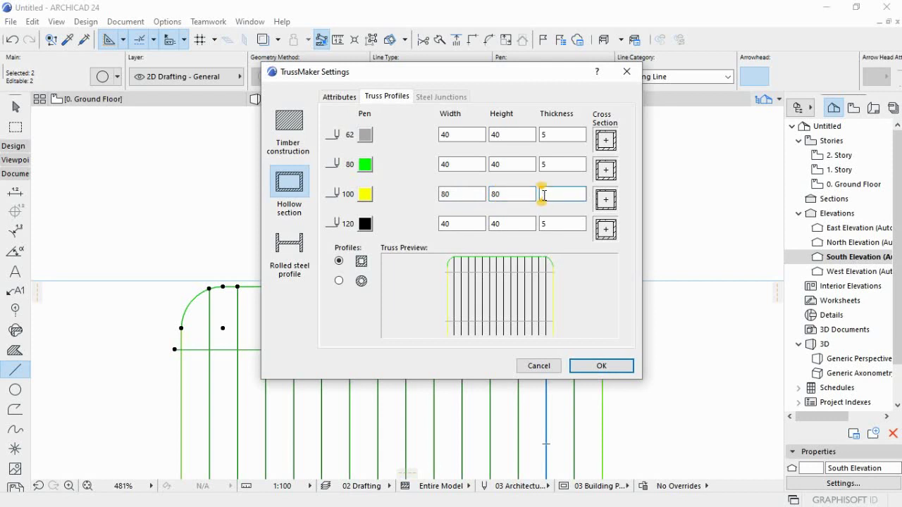
text(1)
text(3)
Set the pen 120 profile to width 60, height 60, thickness 8.
click(452, 223)
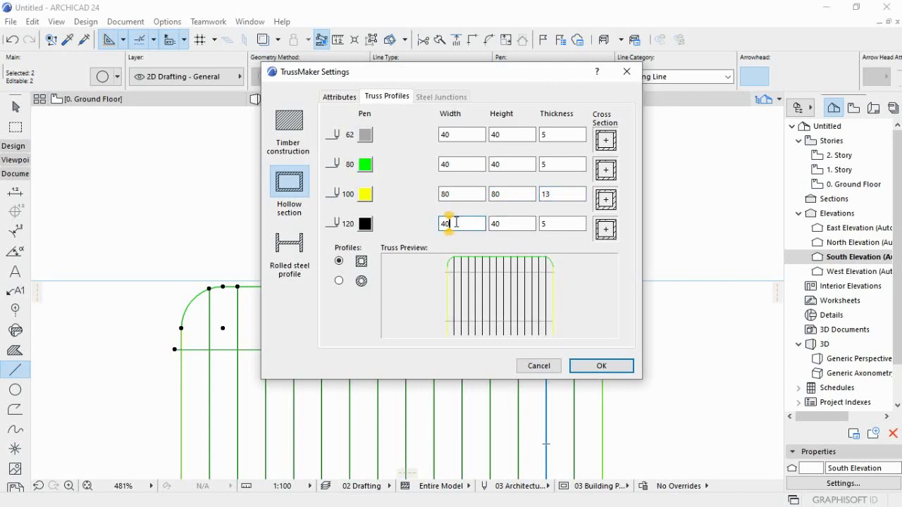
key(BackSpace)
key(BackSpace)
text(60)
click(501, 222)
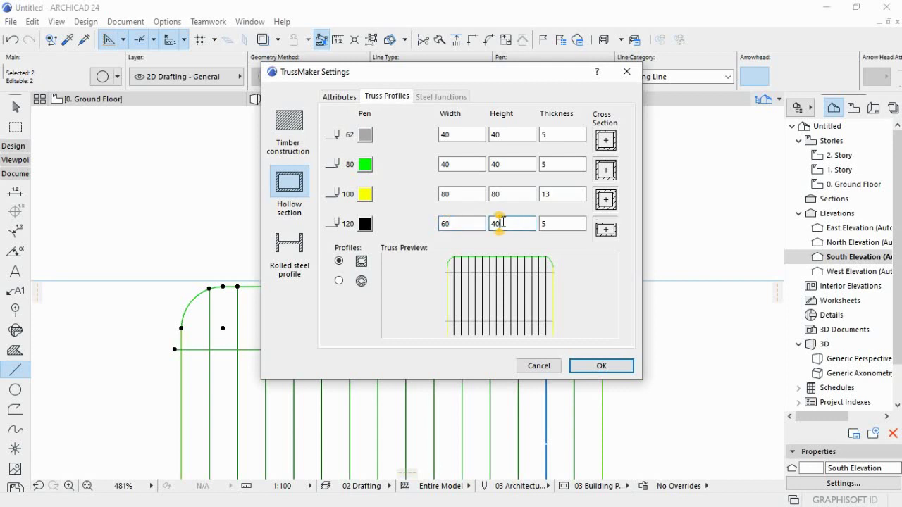
key(BackSpace)
key(BackSpace)
text(60)
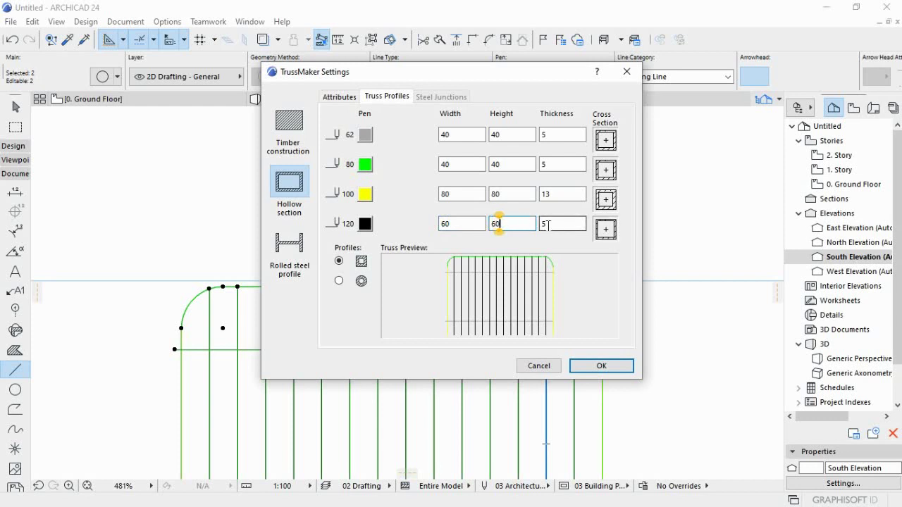
click(546, 224)
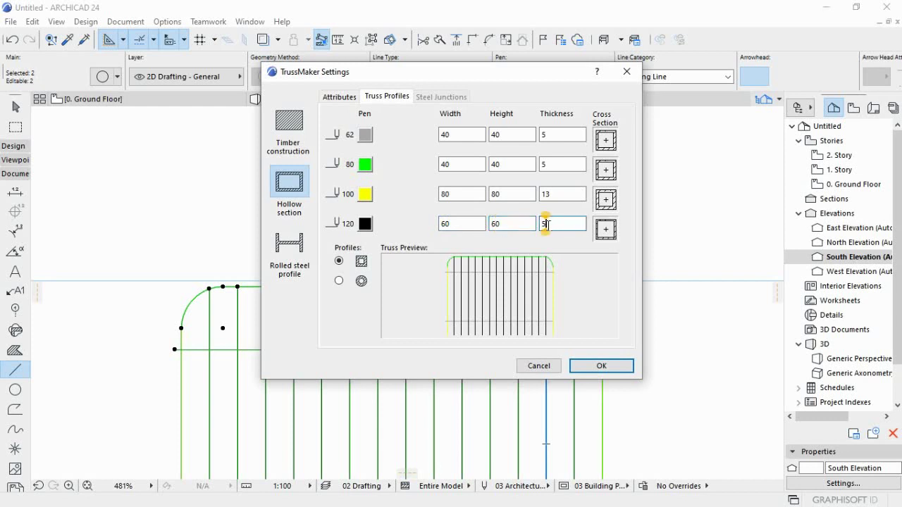
text(8)
Accept the truss settings and save the truss as 'Metal Fence'.
click(594, 365)
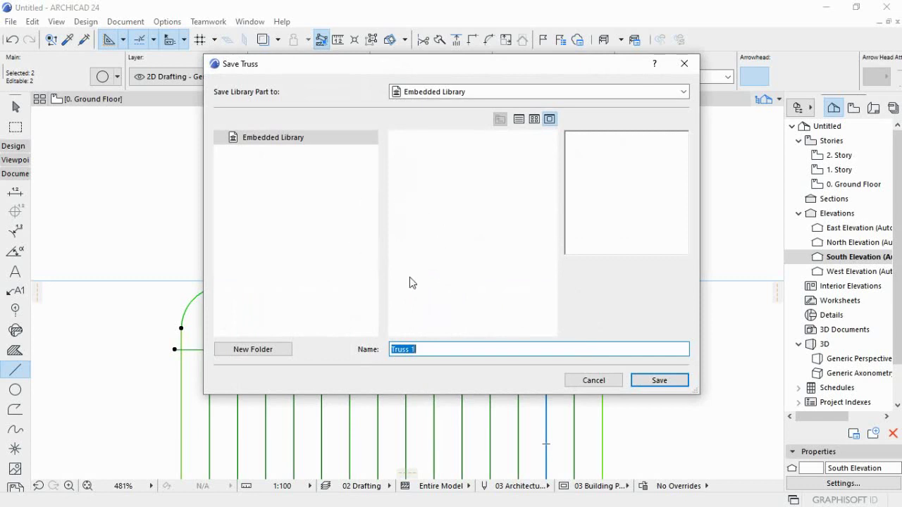
text(Me)
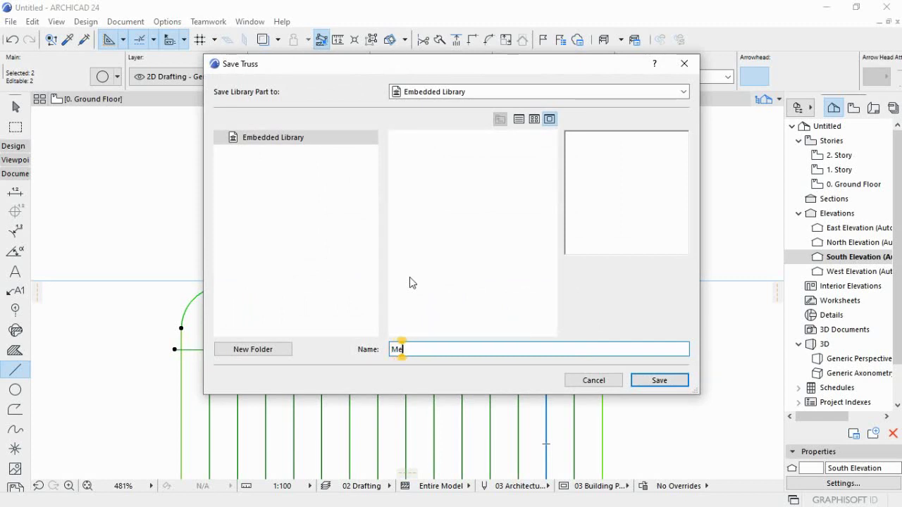
text(tal )
text(Fenc)
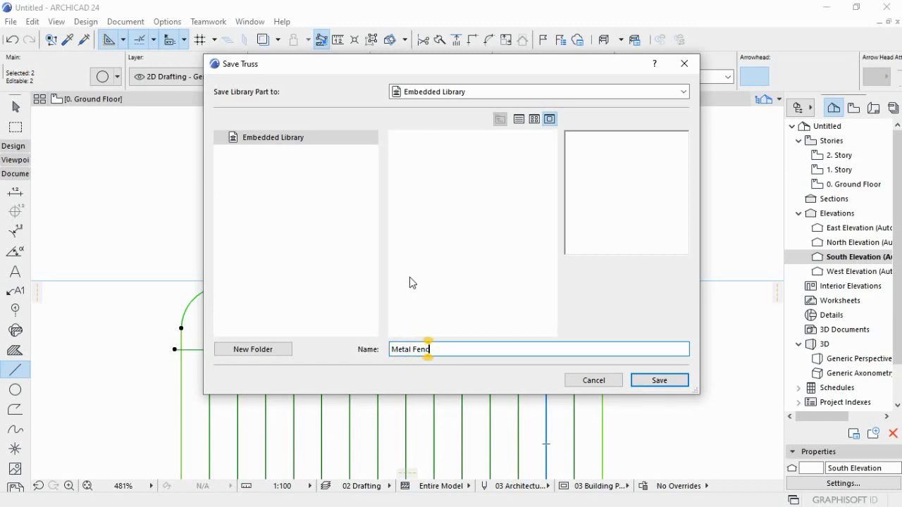
text(e)
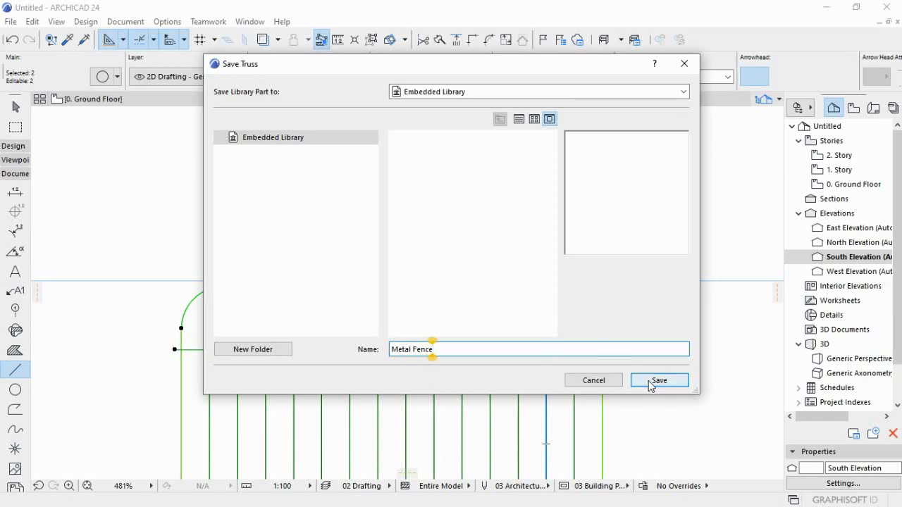
click(651, 385)
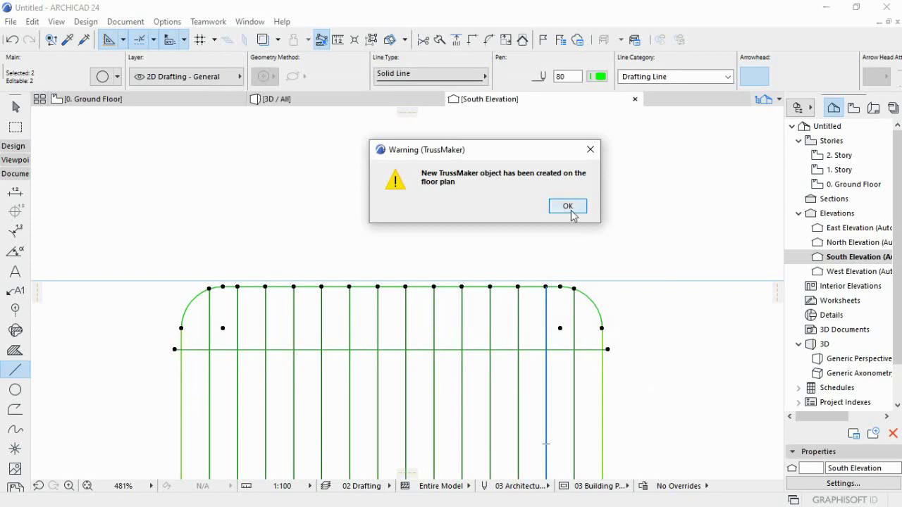
Acknowledge the new TrussMaker object notice and zoom the elevation.
click(569, 206)
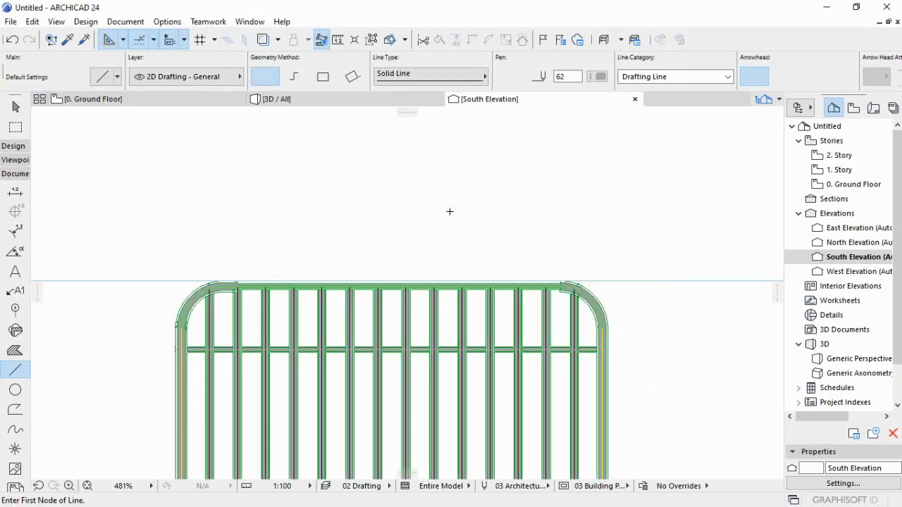
scroll(429, 312, down, 3)
scroll(380, 298, up, 1)
scroll(380, 298, up, 3)
scroll(380, 298, down, 2)
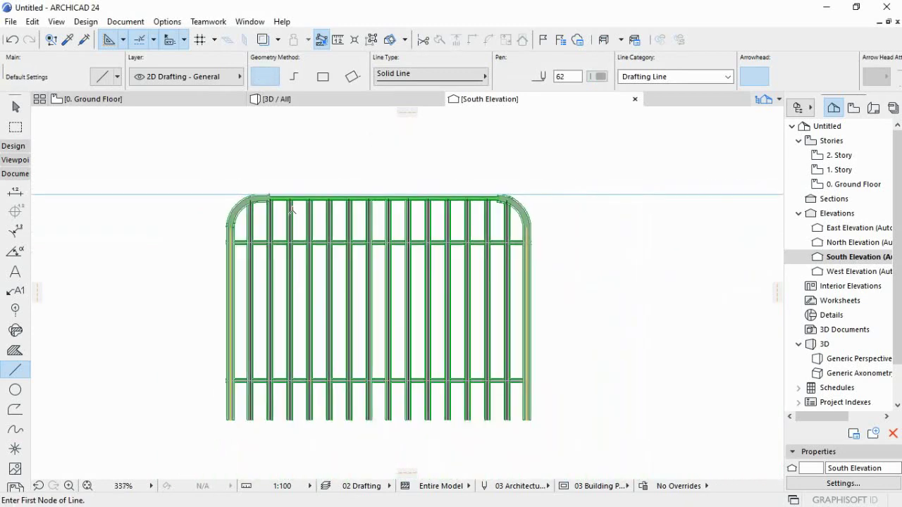
scroll(473, 191, up, 3)
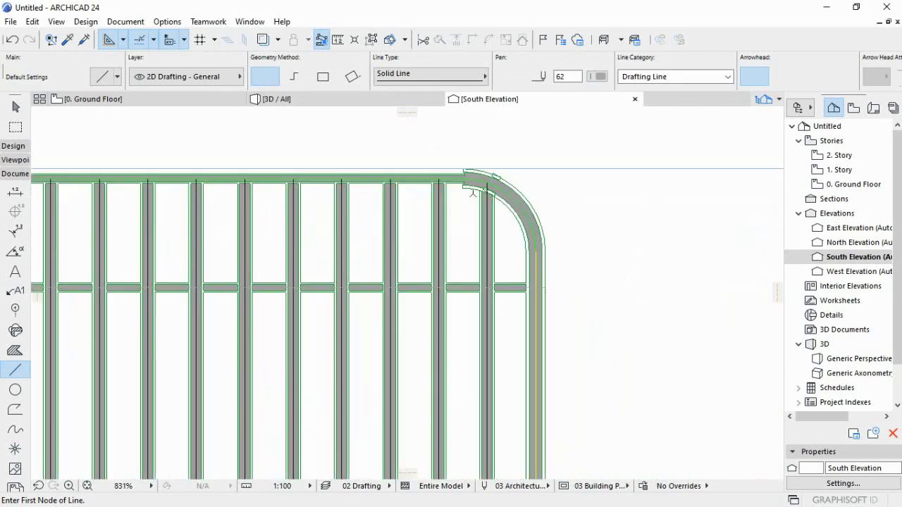
Show the Metal Fence in the 3D / All view, zoomed to frame it.
click(265, 98)
scroll(313, 300, up, 2)
scroll(390, 292, down, 2)
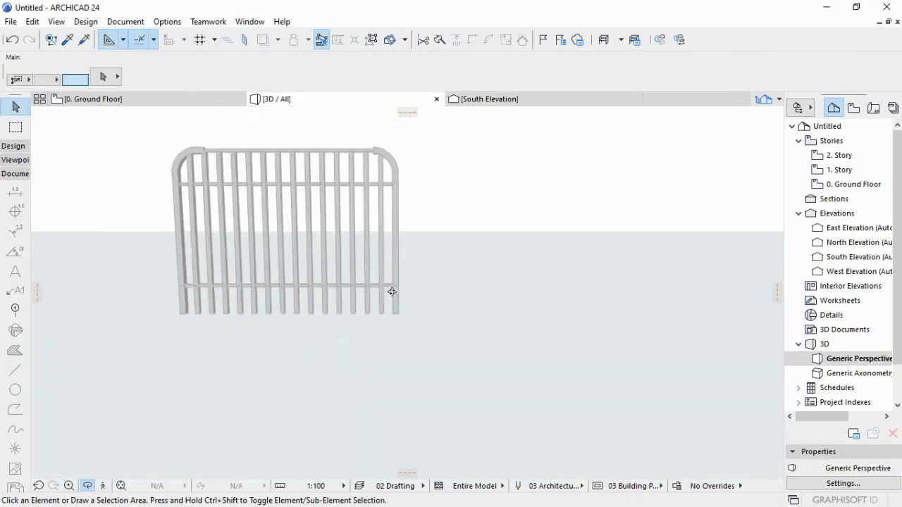
scroll(397, 258, down, 1)
scroll(351, 196, up, 2)
scroll(351, 196, down, 2)
scroll(350, 264, up, 2)
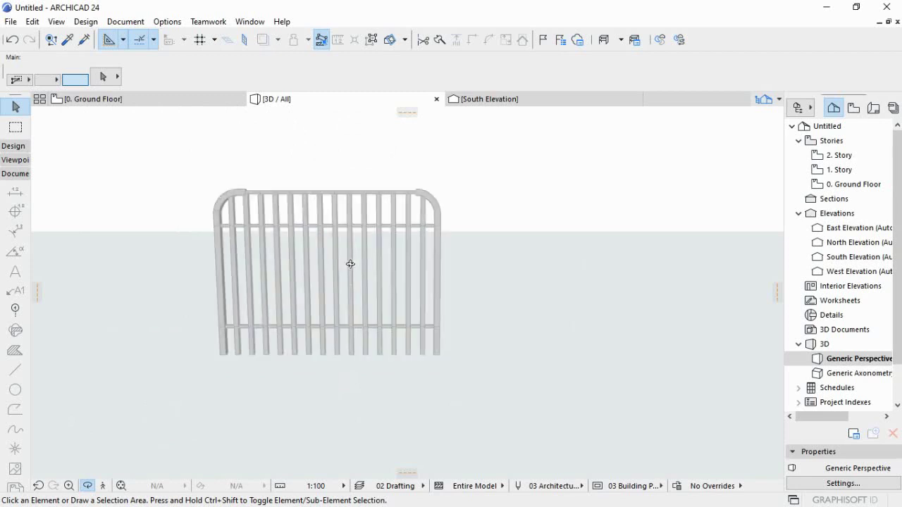
scroll(349, 195, down, 2)
scroll(371, 261, up, 1)
scroll(371, 262, up, 1)
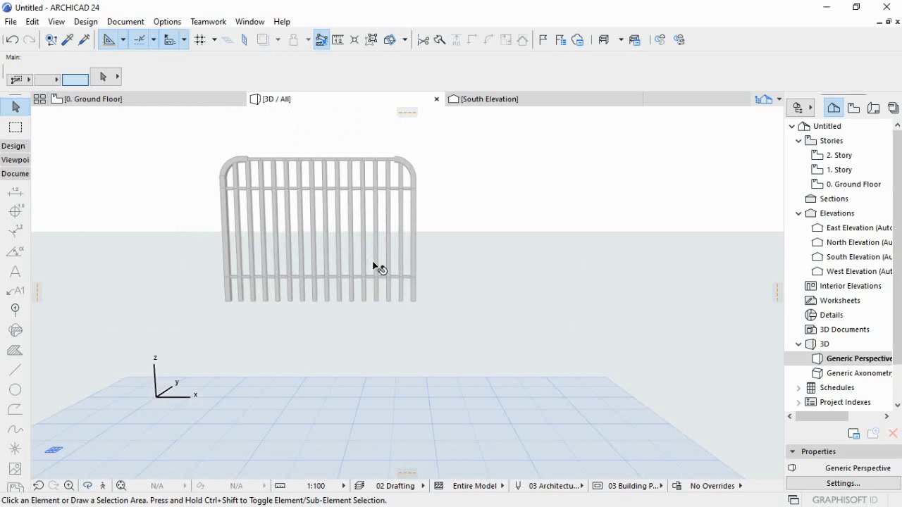
Select the fence and override its surface with Paint - Cadmium Orange.
click(375, 263)
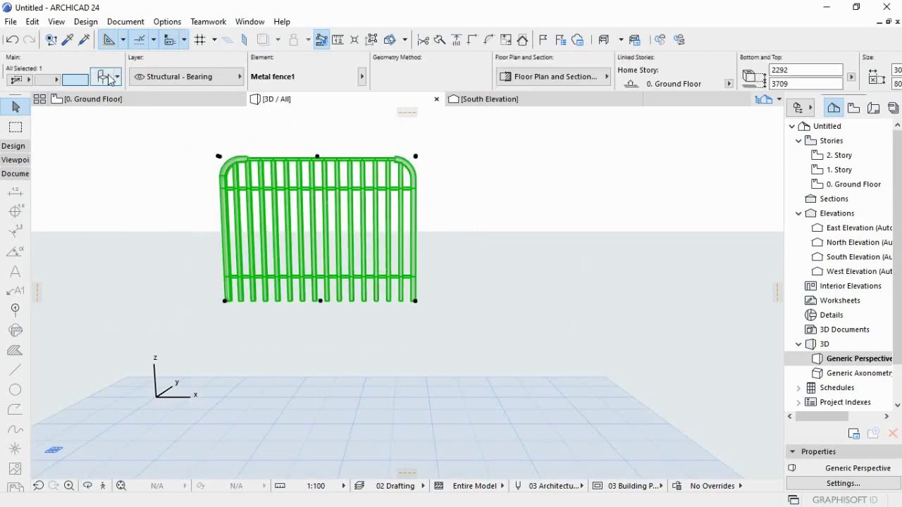
scroll(493, 72, down, 3)
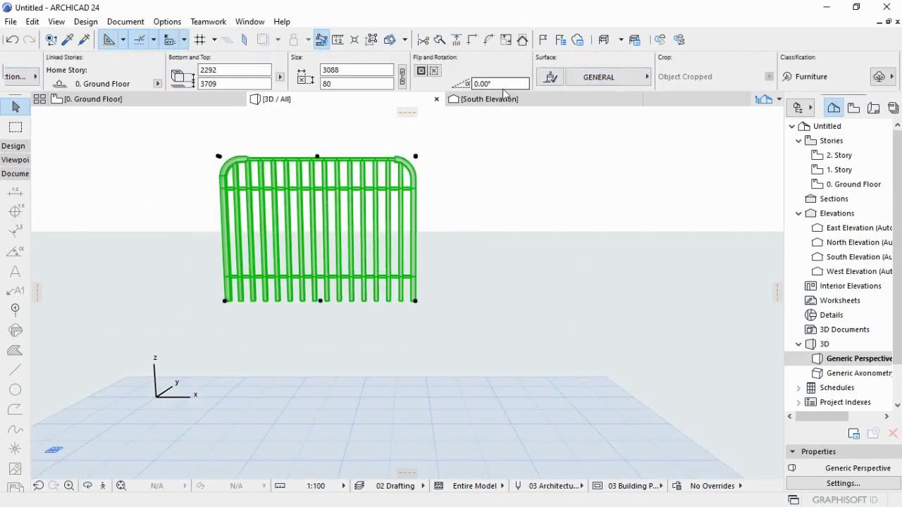
scroll(588, 76, down, 2)
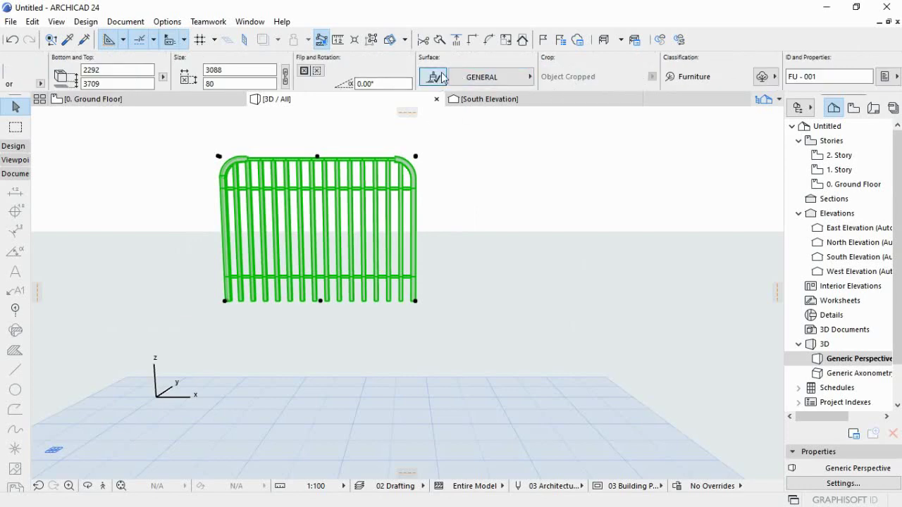
click(505, 77)
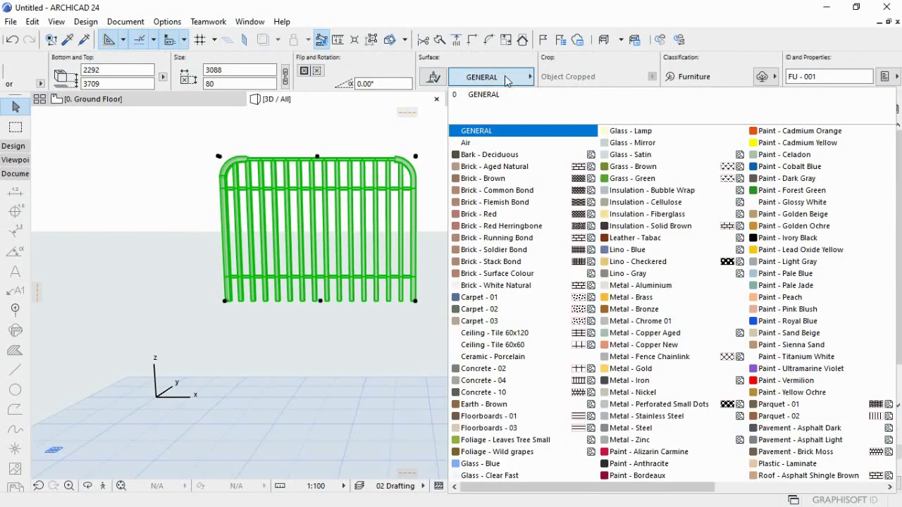
click(761, 131)
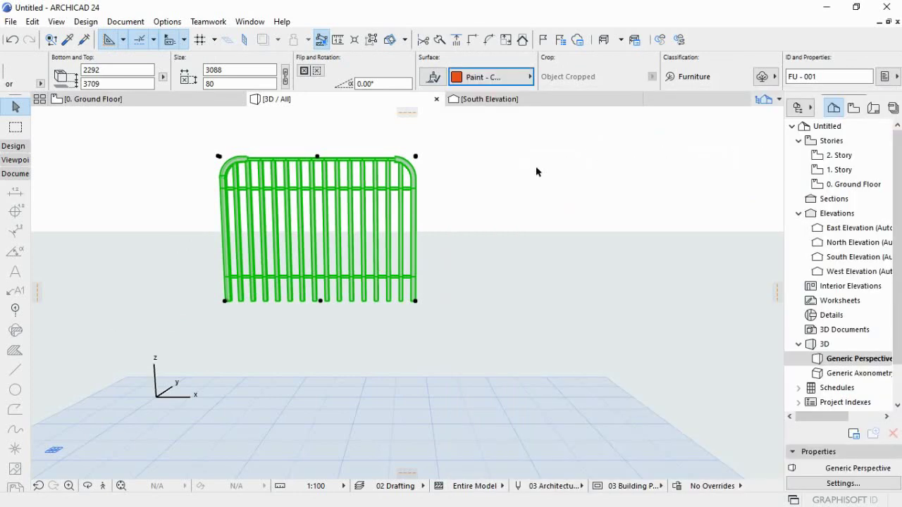
scroll(393, 207, up, 3)
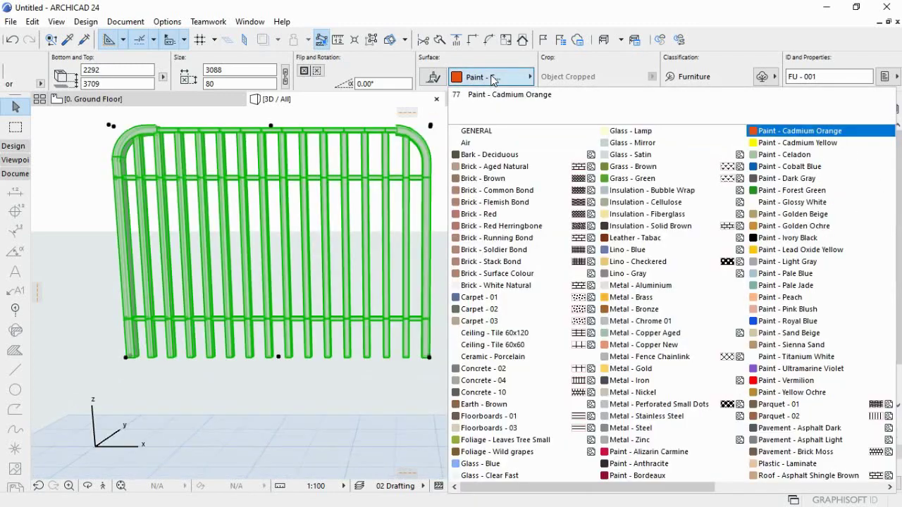
click(492, 77)
click(431, 79)
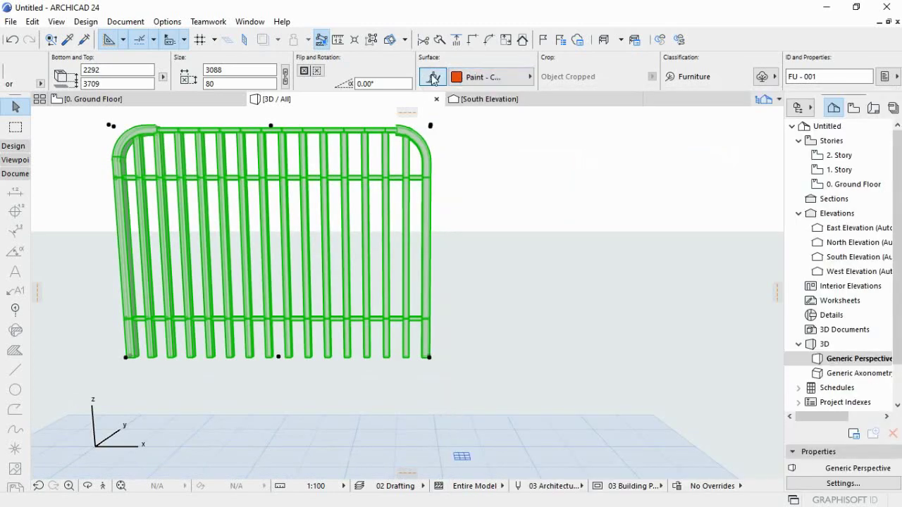
Deselect the fence and orbit the 3D view to face the orange fence.
click(441, 152)
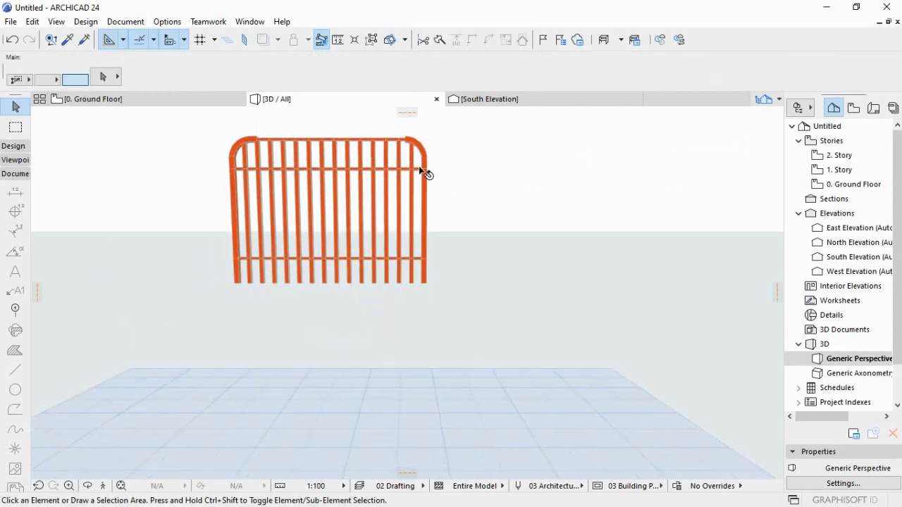
shift+middle_drag(441, 151, 406, 188)
scroll(441, 179, down, 3)
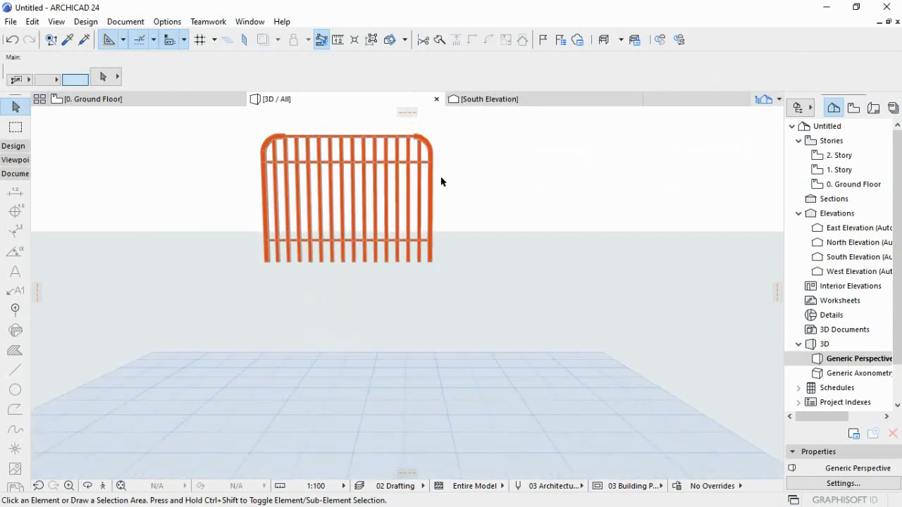
scroll(437, 182, down, 2)
scroll(371, 243, up, 2)
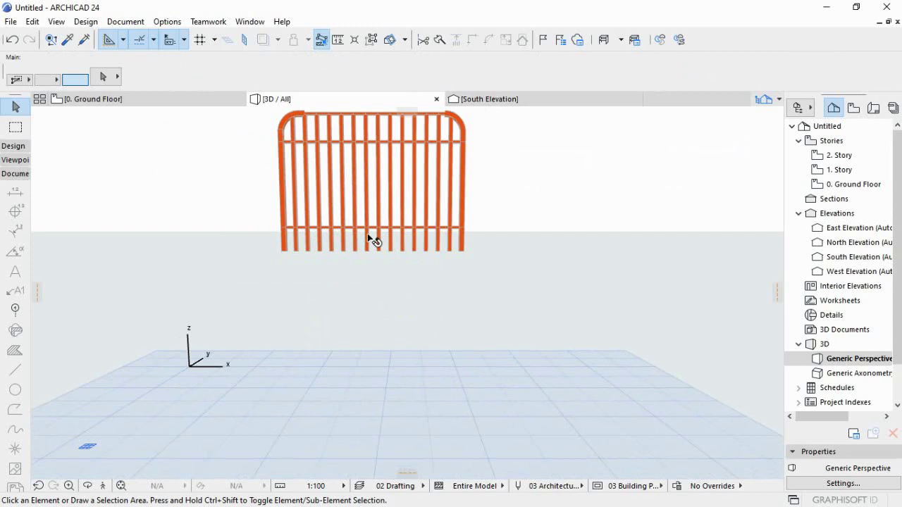
scroll(371, 244, up, 3)
scroll(331, 170, down, 2)
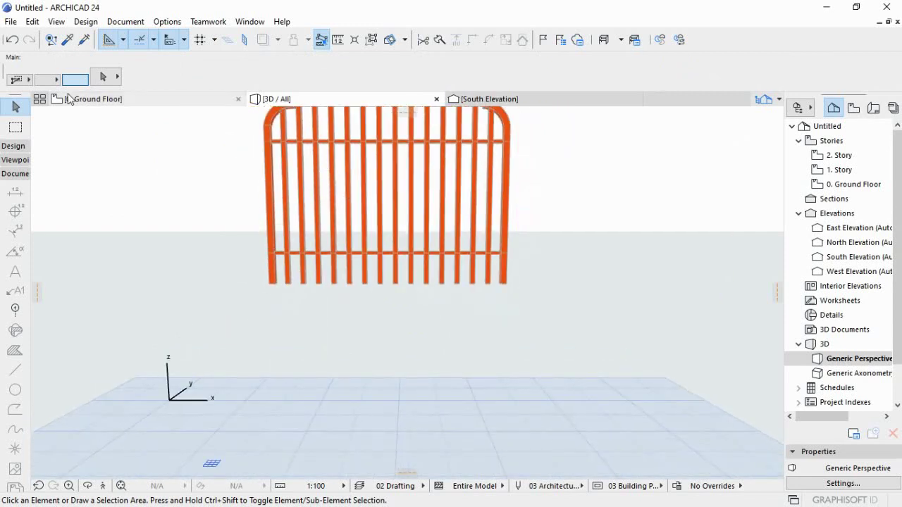
click(12, 146)
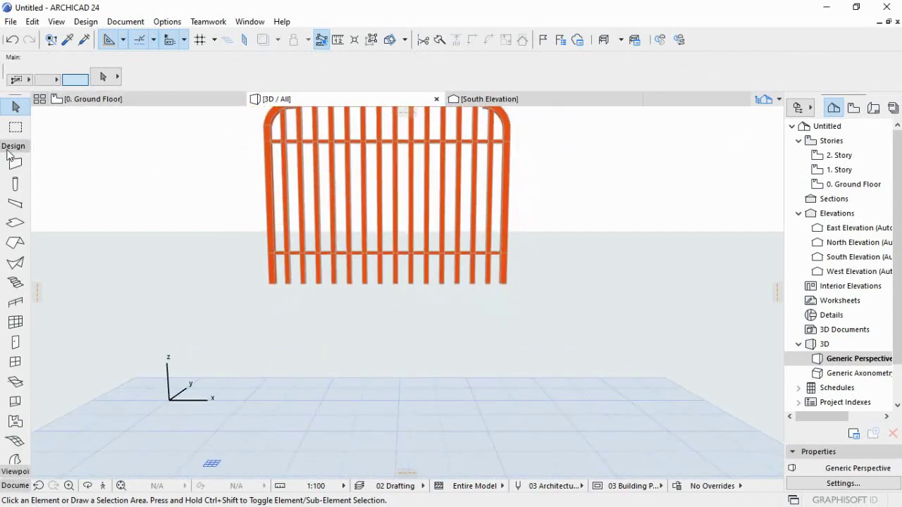
Switch to the 0. Ground Floor plan and open the Object Tool default settings.
click(78, 102)
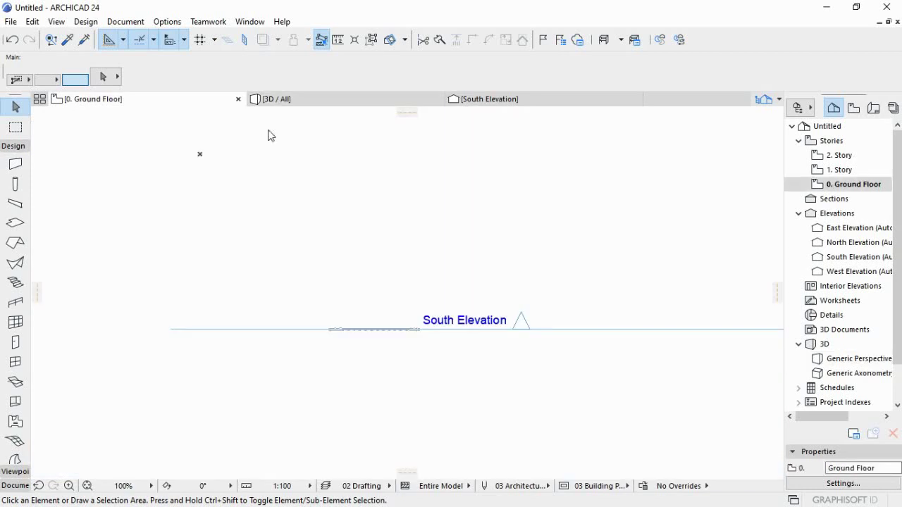
scroll(313, 178, up, 3)
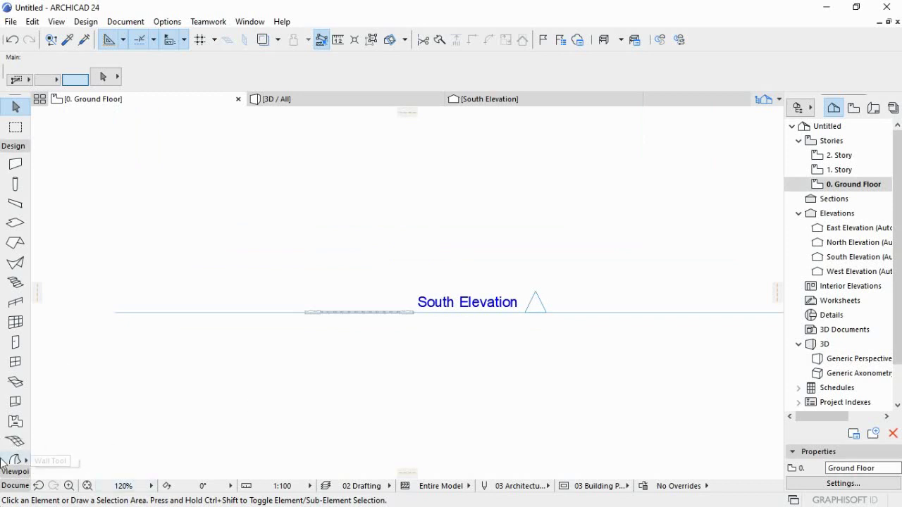
scroll(11, 414, down, 3)
scroll(11, 414, down, 1)
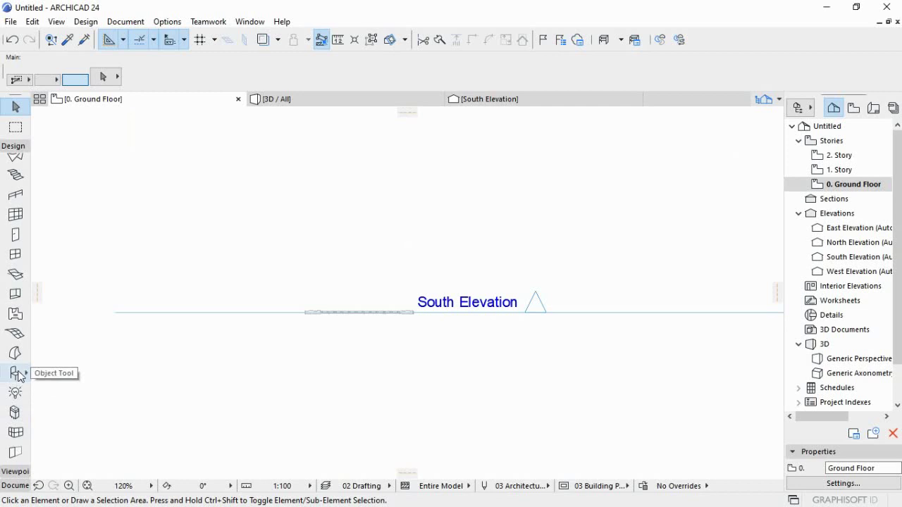
double_click(15, 374)
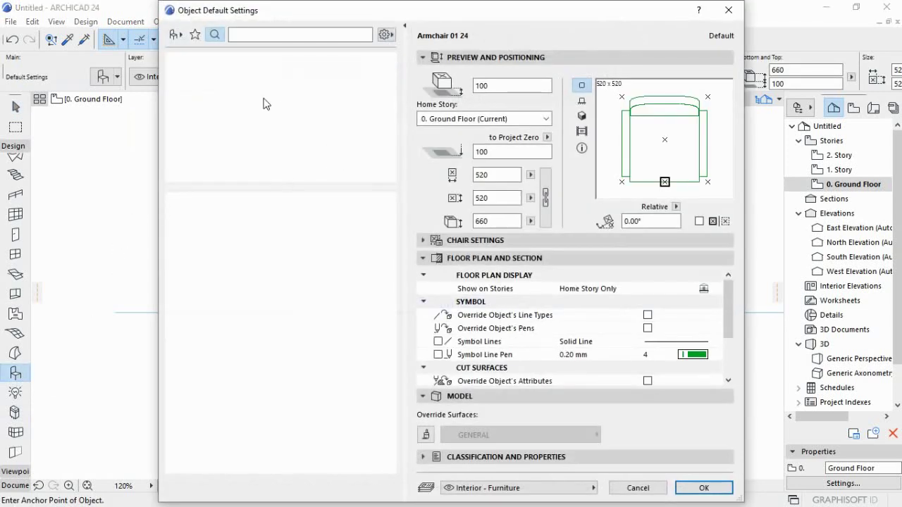
Search the library for 'metal', choose Metal fence1 and show its 3D preview.
click(176, 35)
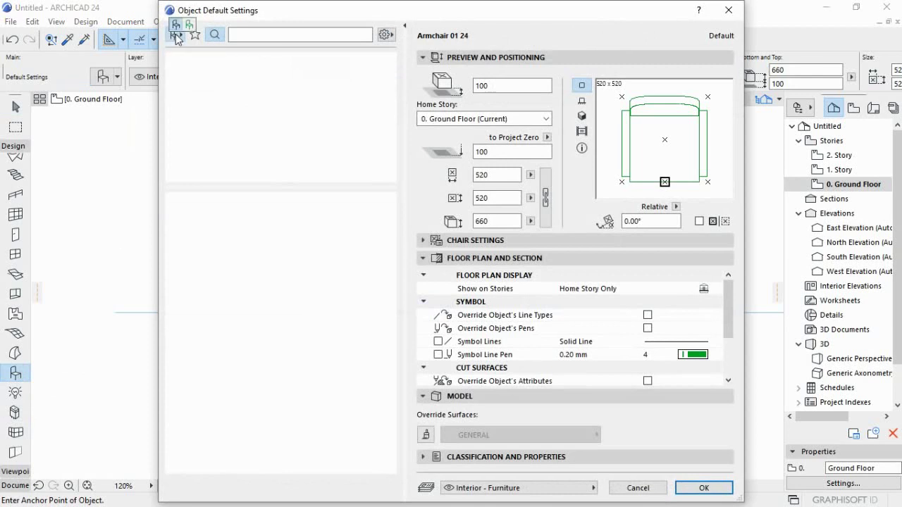
click(246, 35)
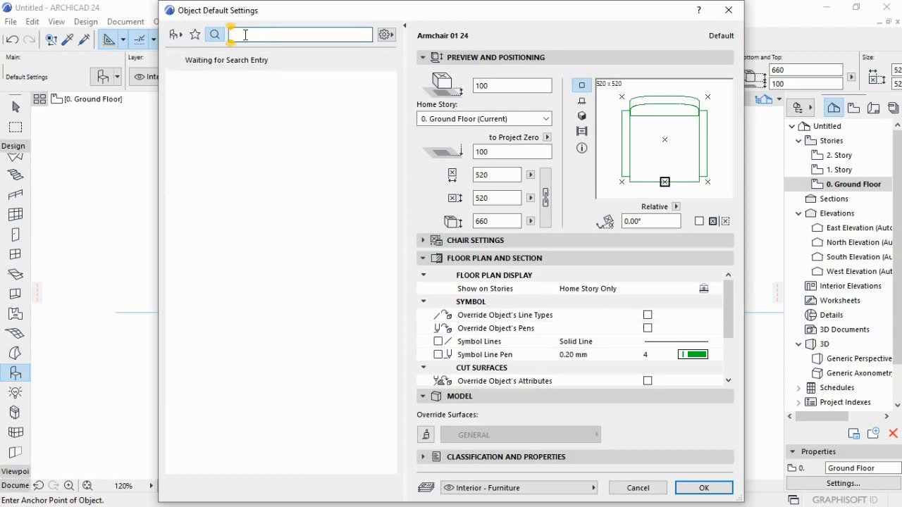
text(metal)
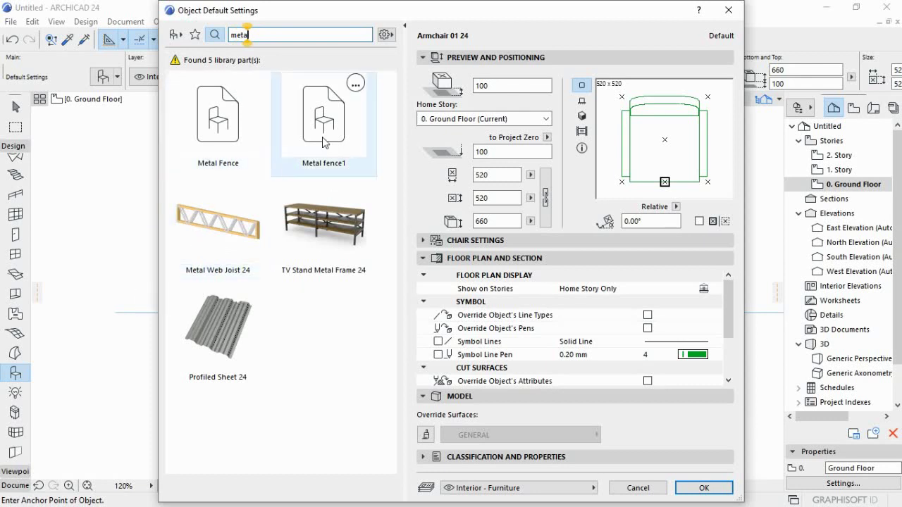
click(320, 123)
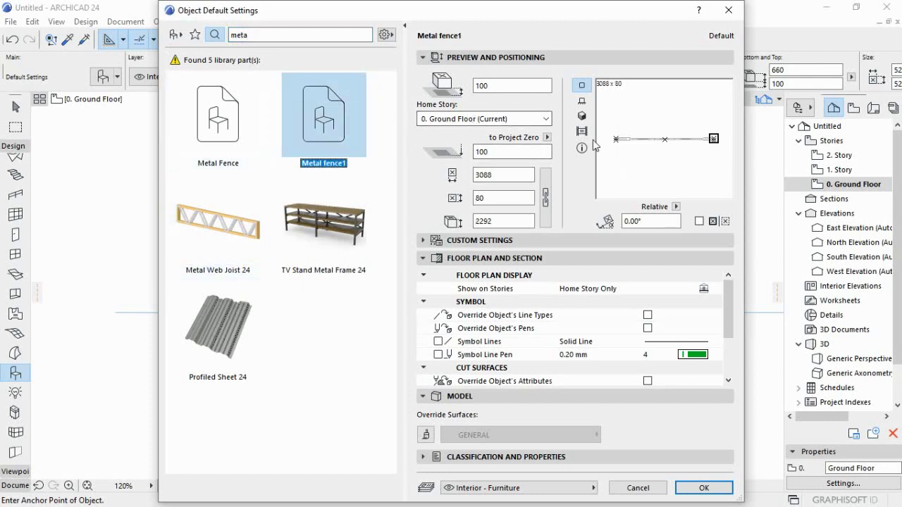
click(582, 117)
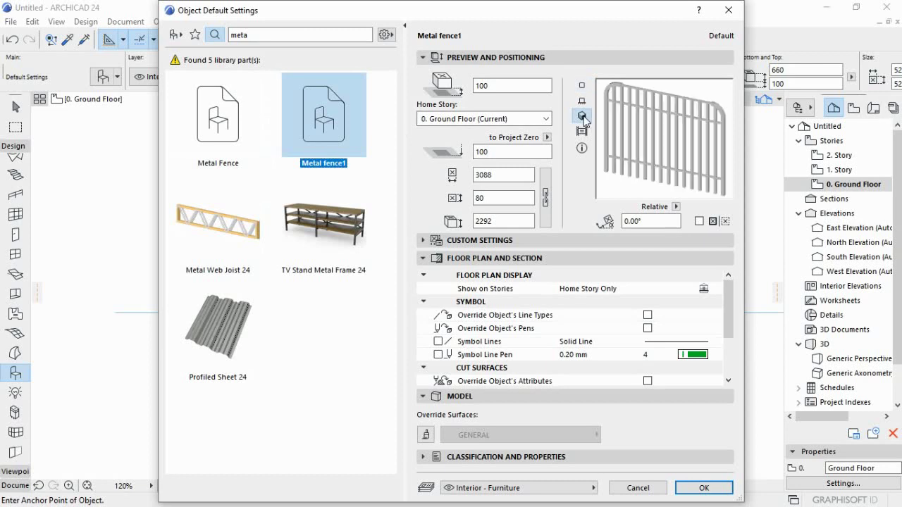